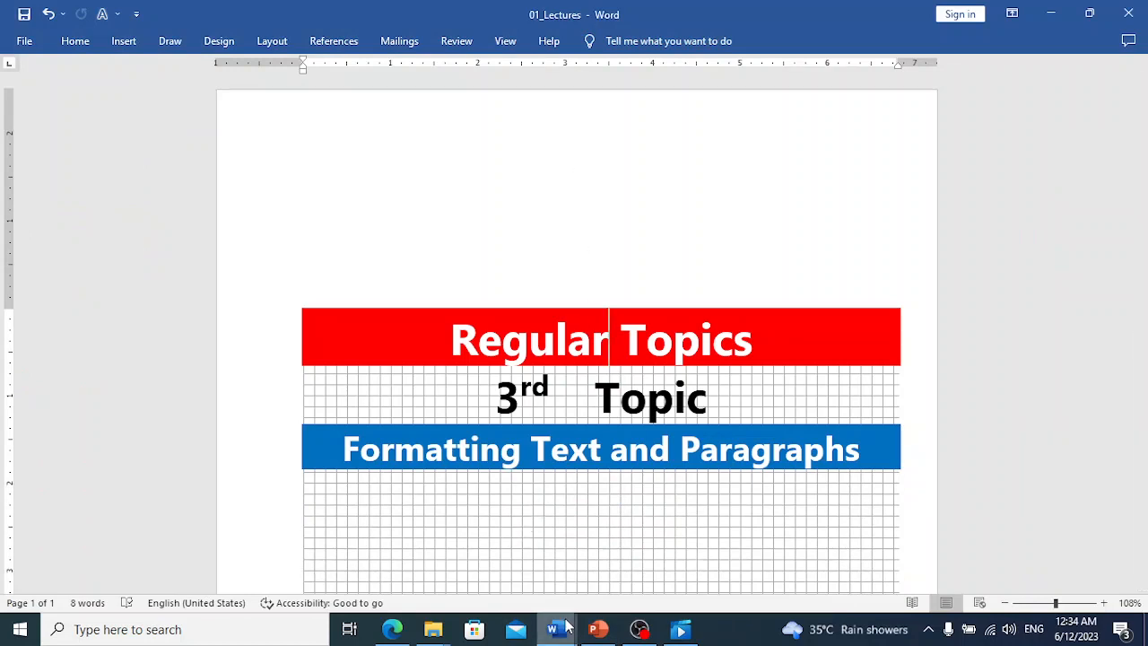
- Switch to the "1st doc" document and replace all its text with "This is my first paragraph."
mouse_move(553, 629)
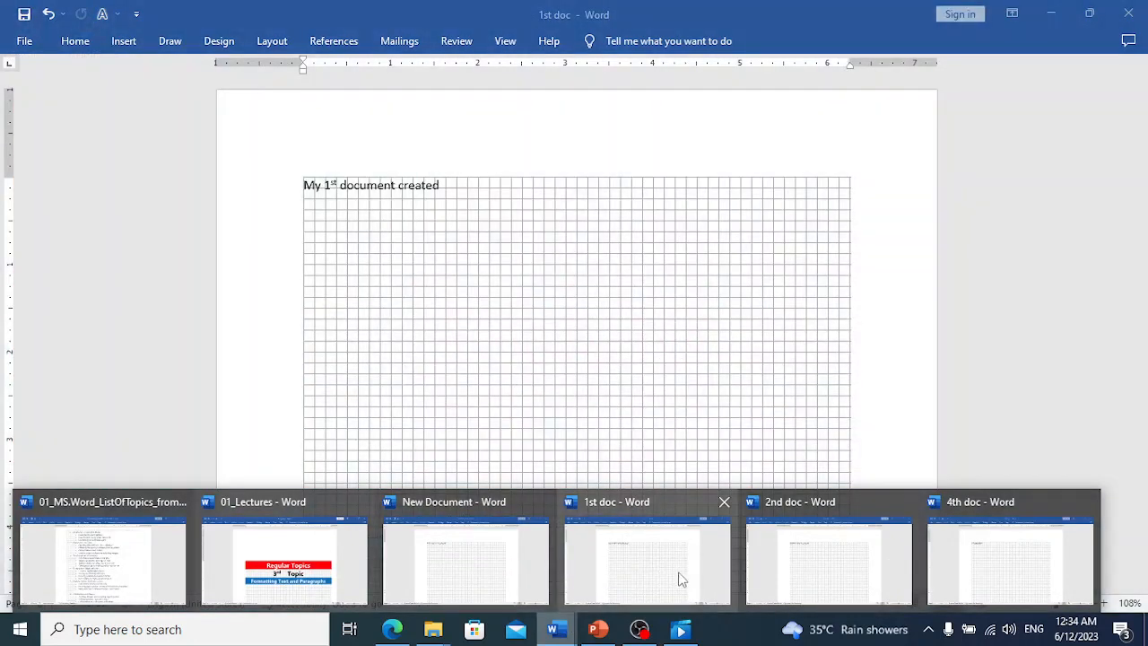
left_click(669, 579)
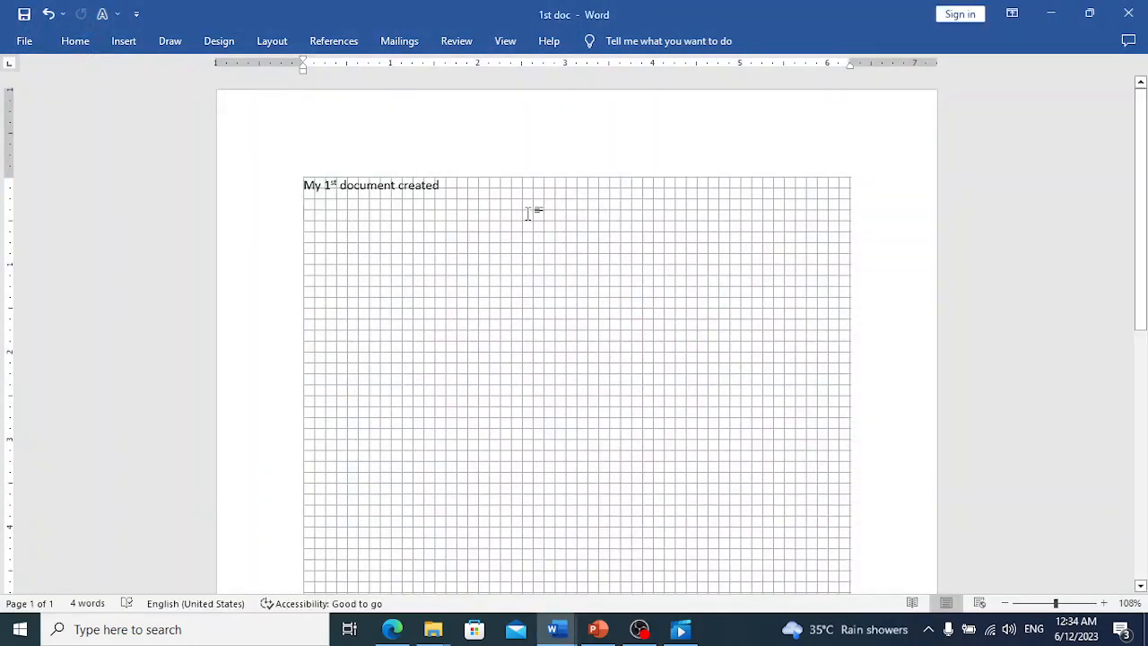
key("ctrl+a")
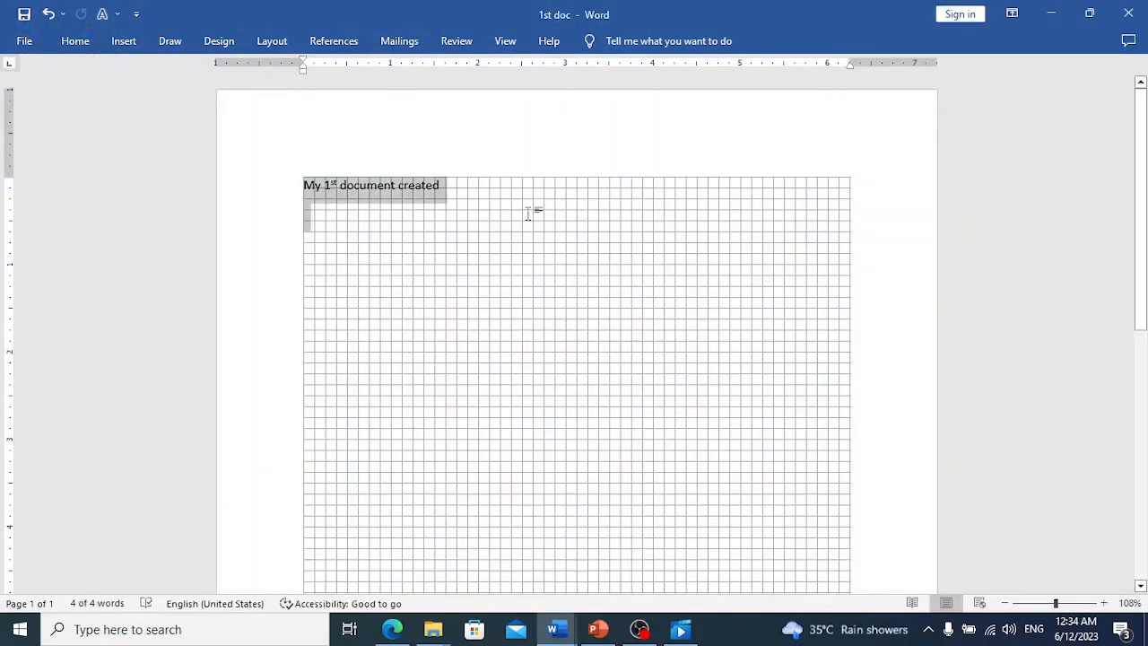
type("This is my first")
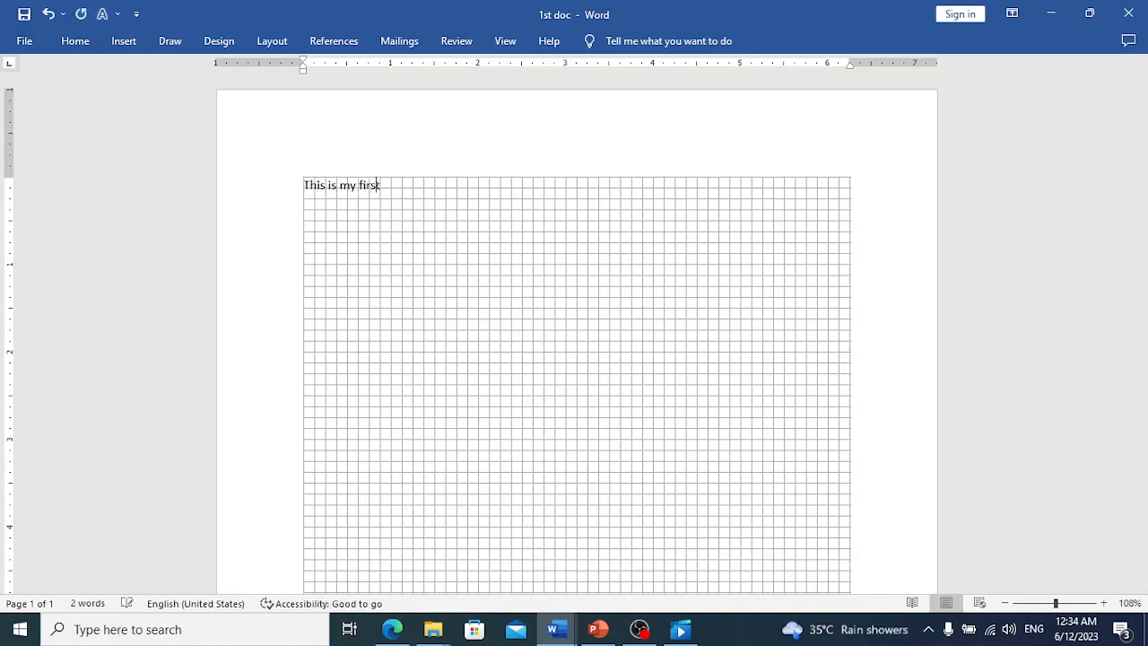
type(" paragraph.")
- Copy the sentence, paste it once on the same line, and paste it nine more times on separate lines below
key("ctrl+a")
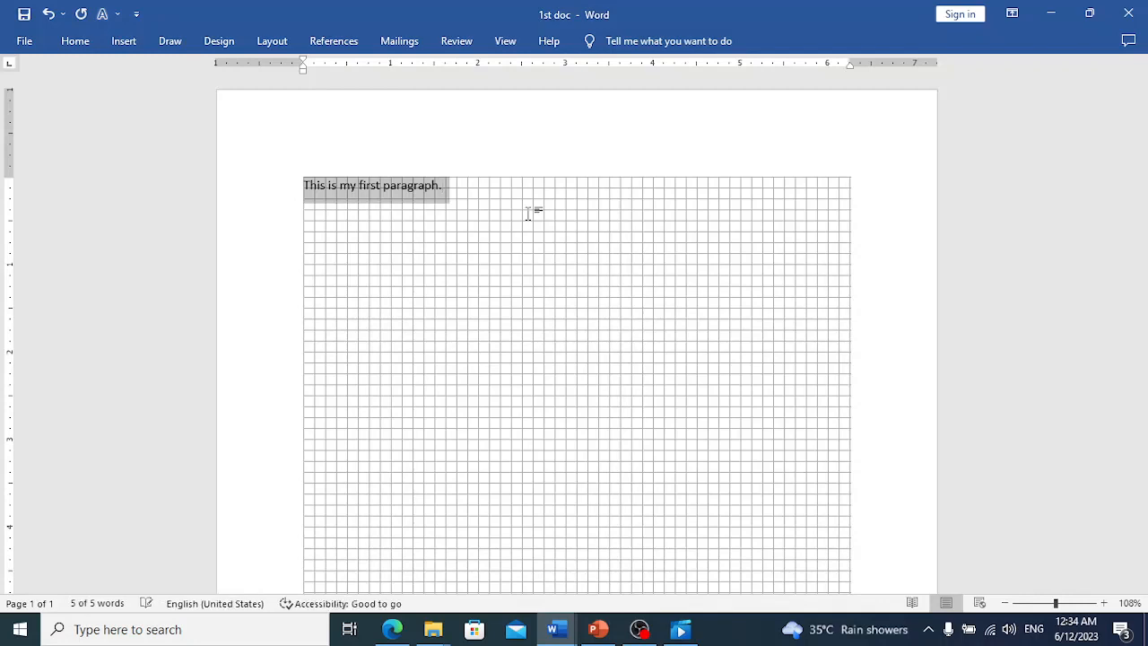
key("ctrl+c")
left_click(527, 212)
key("ctrl+v")
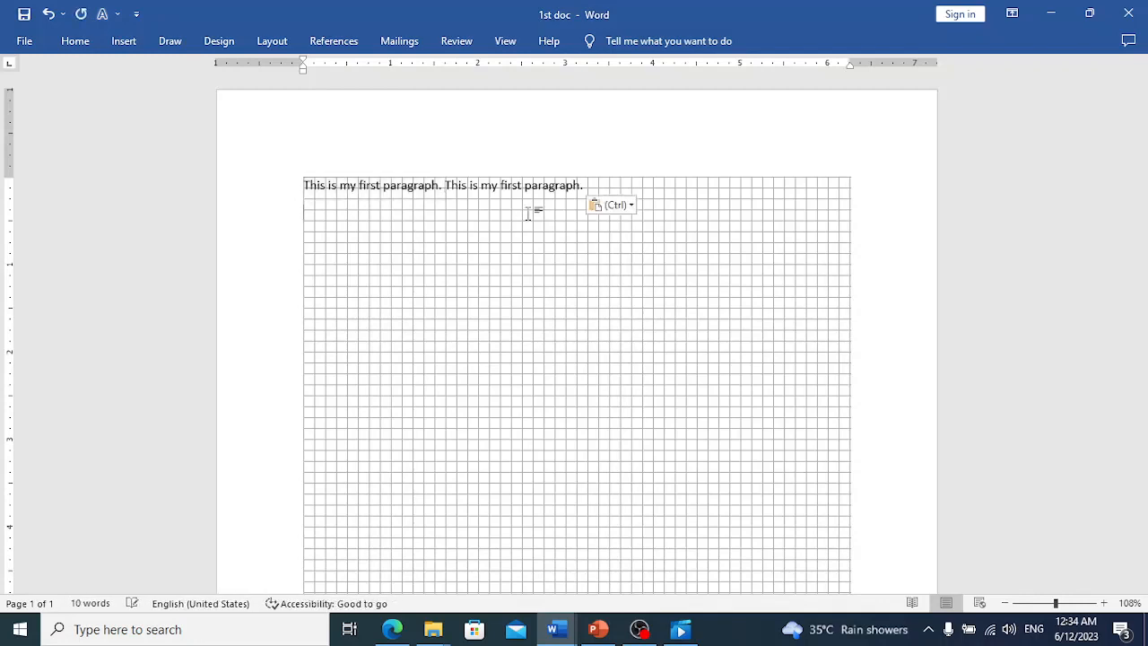
key("Return")
key("ctrl+v")
key("ctrl+v")
key("ctrl+v")
key("ctrl+v")
key("ctrl+v")
key("ctrl+v")
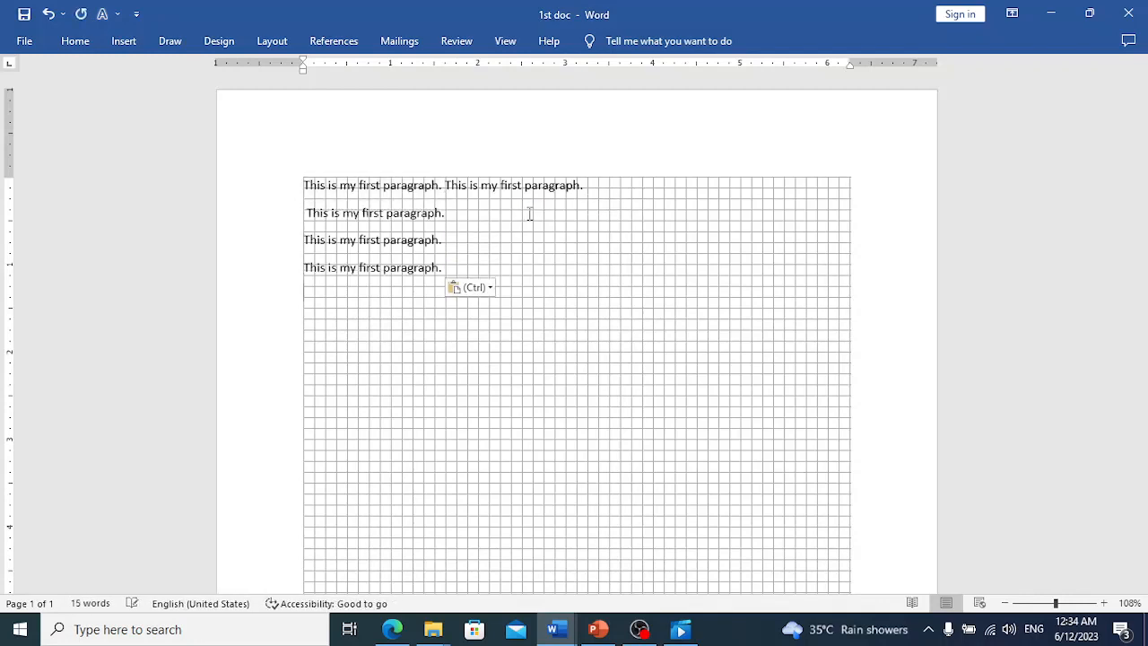
key("ctrl+v")
key("ctrl+v")
key("ctrl+v")
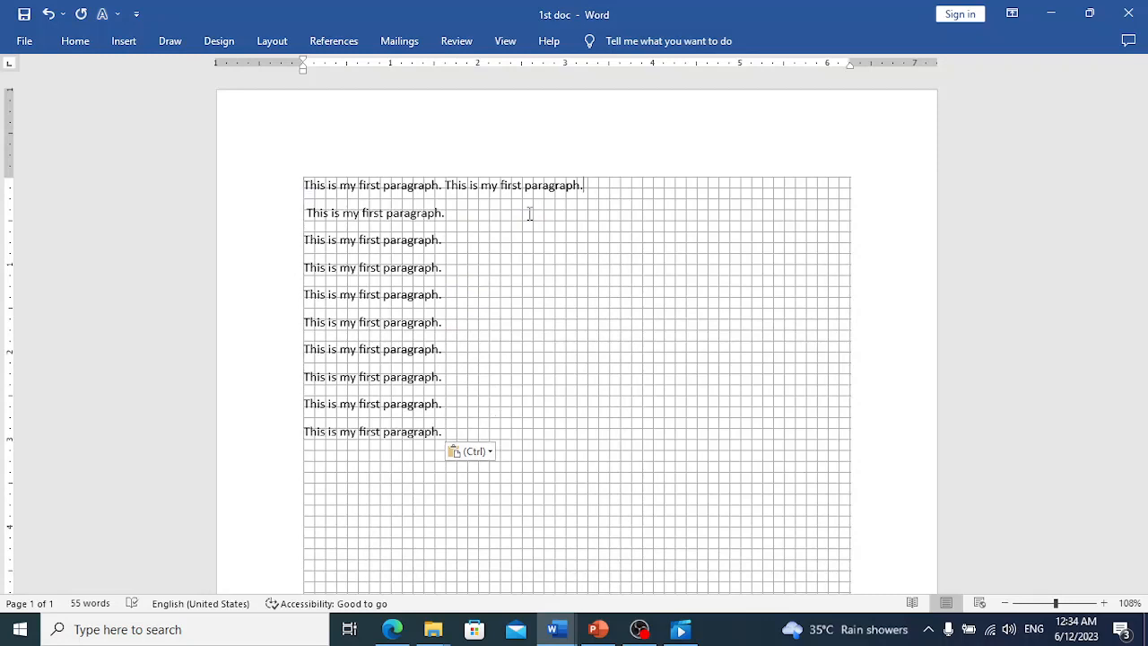
- Join the second line to the first and the remaining single-sentence lines in pairs, leaving five lines of text
key("BackSpace")
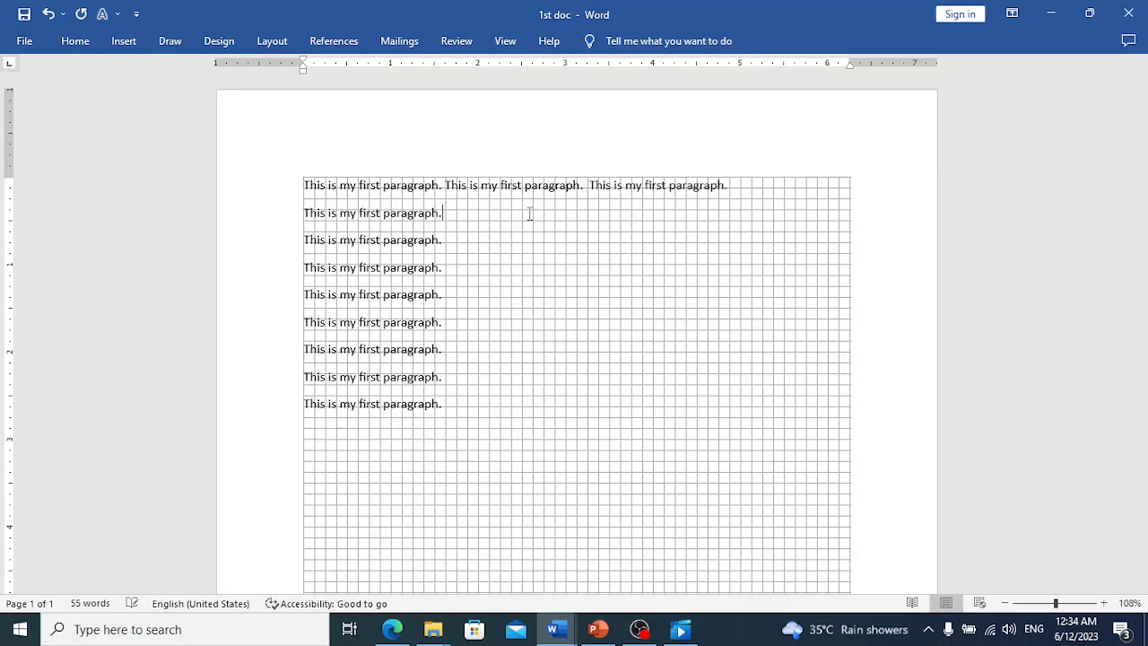
left_click(529, 213)
key("Delete")
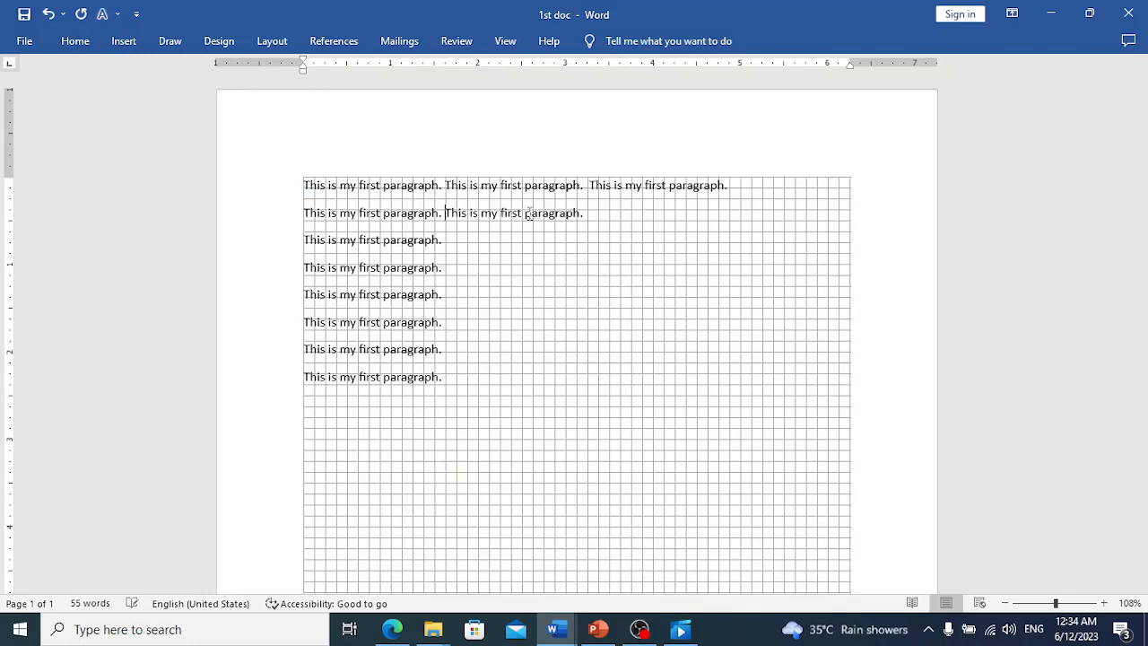
key("BackSpace")
key("Delete")
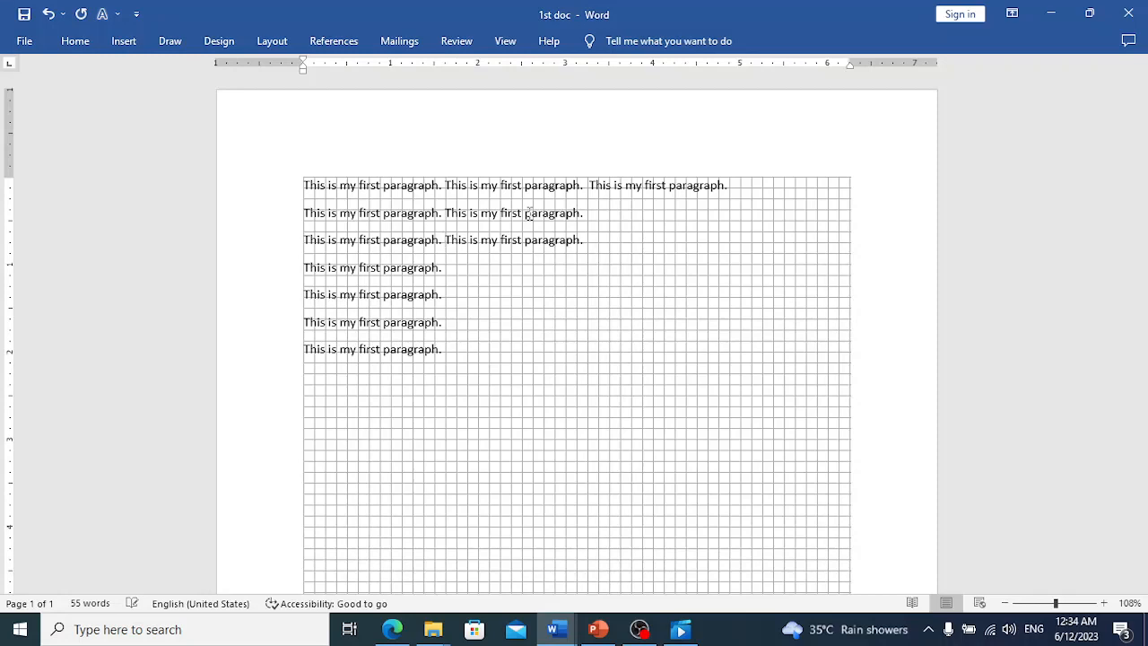
key("Delete")
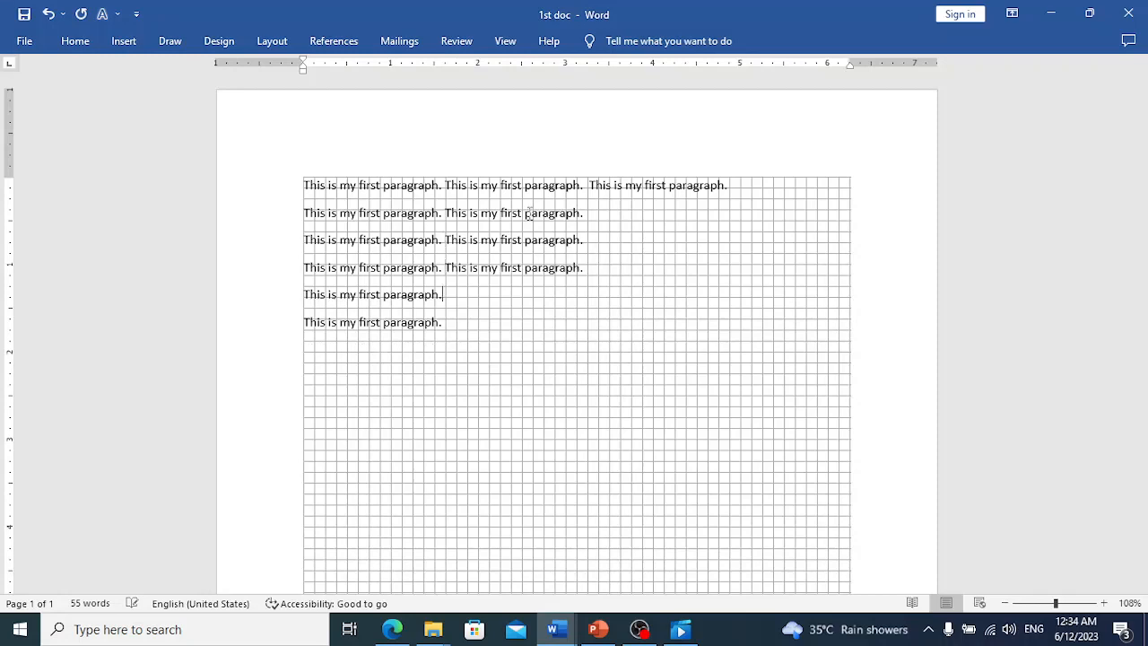
key("Delete")
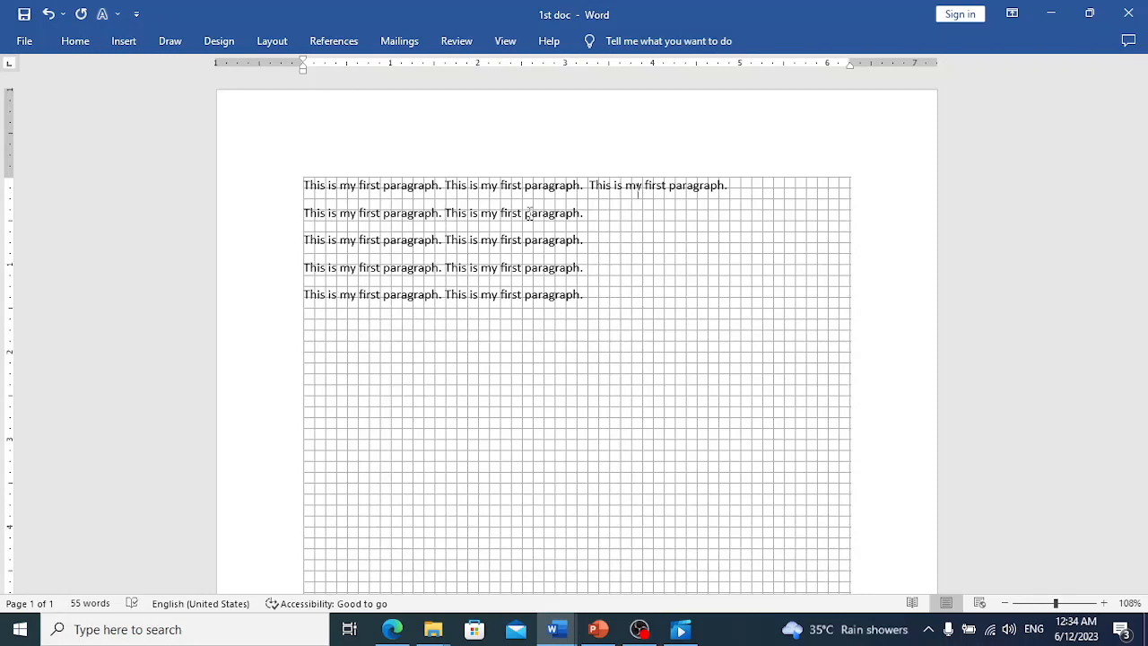
- Merge the first three lines into one paragraph and the last two lines into a second paragraph
key("End")
key("Delete")
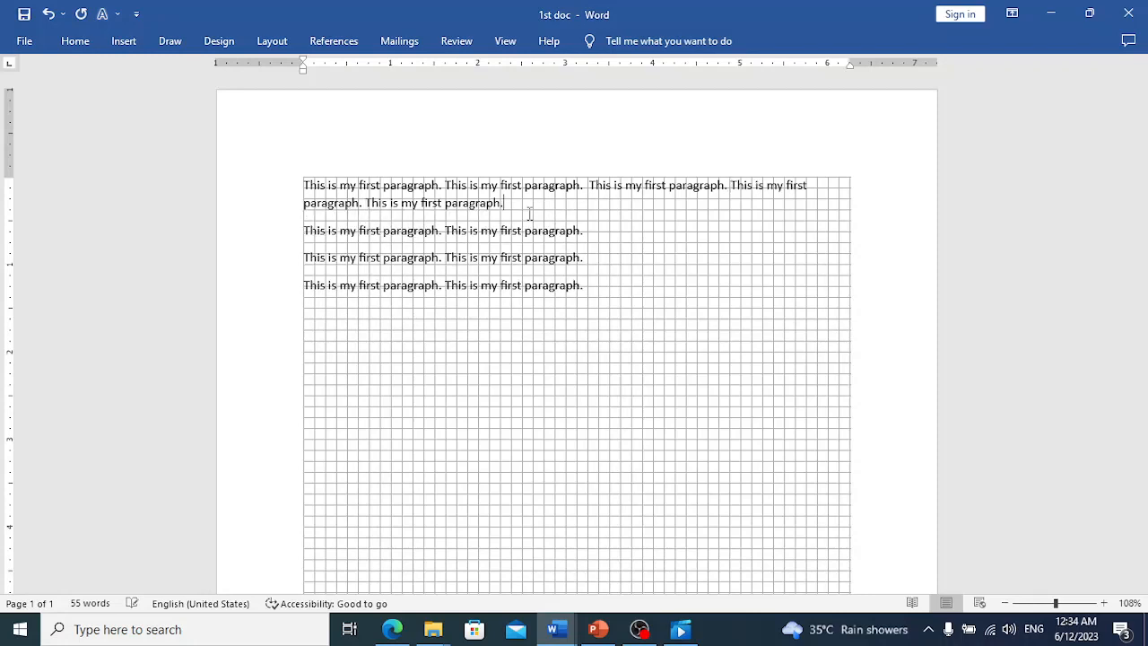
key("Delete")
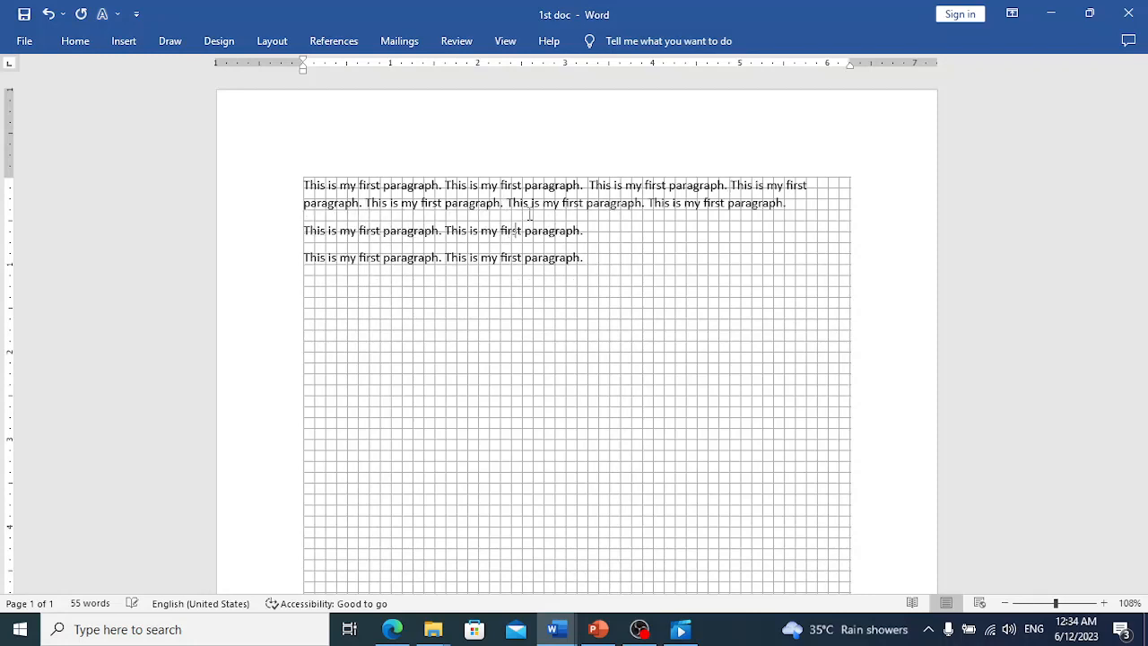
key("Right")
key("Right")
key("Right")
key("Delete")
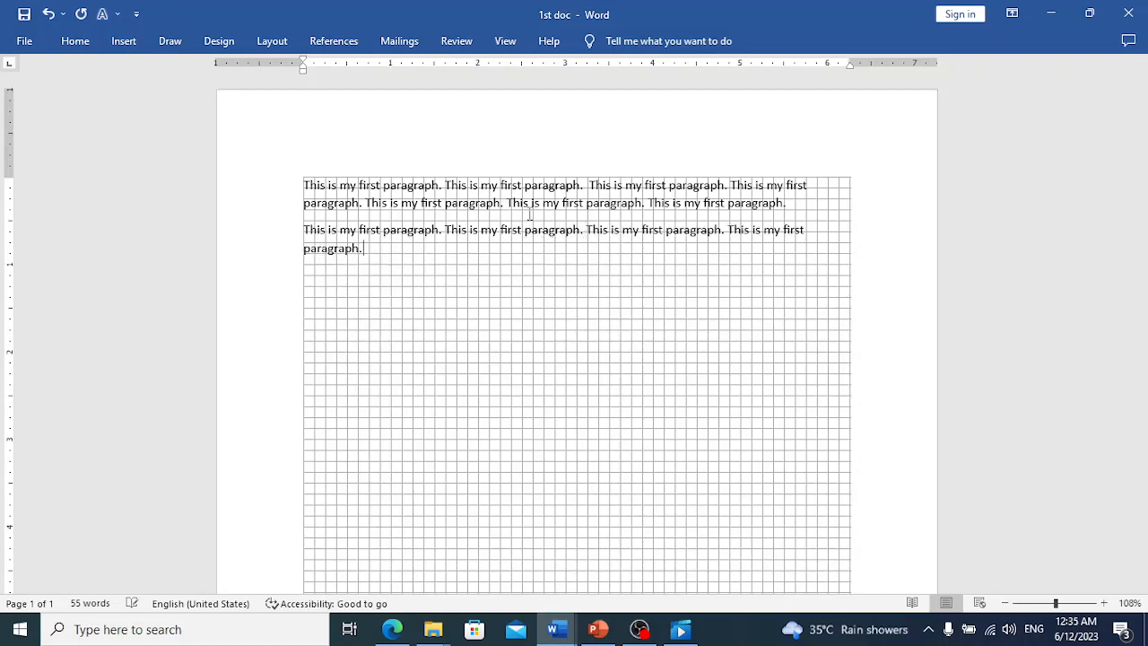
- Hide the gridlines on the document page
left_click(508, 41)
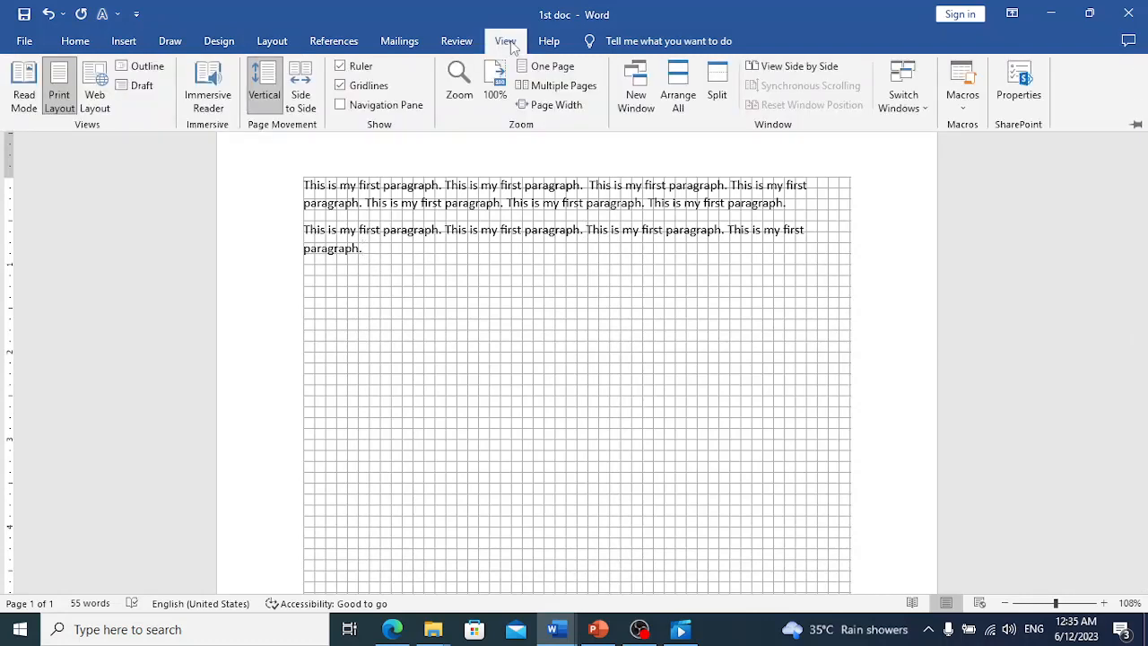
left_click(350, 87)
left_click(456, 244)
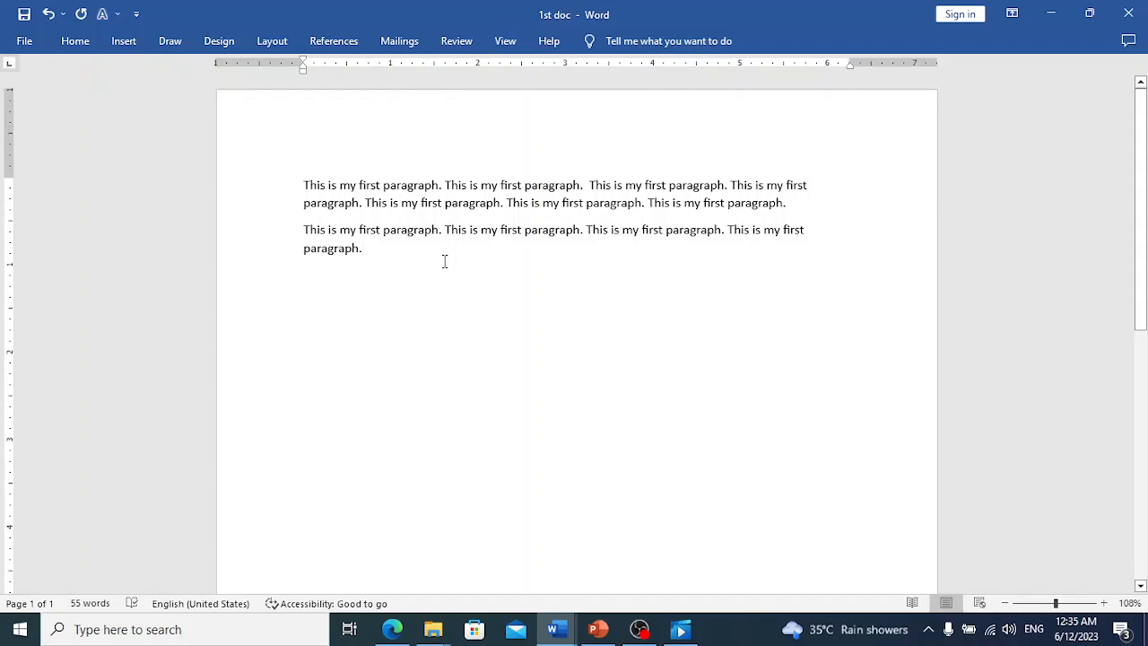
- Merge the two paragraphs into a single paragraph and select all the text
left_click(810, 213)
key("Delete")
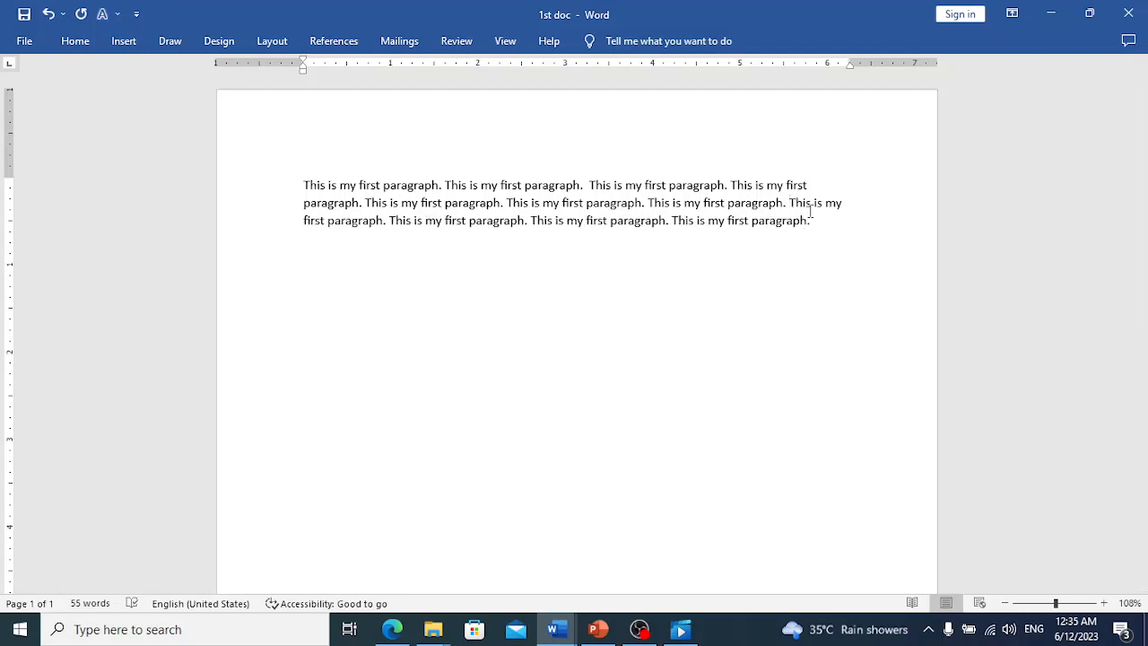
key("ctrl+a")
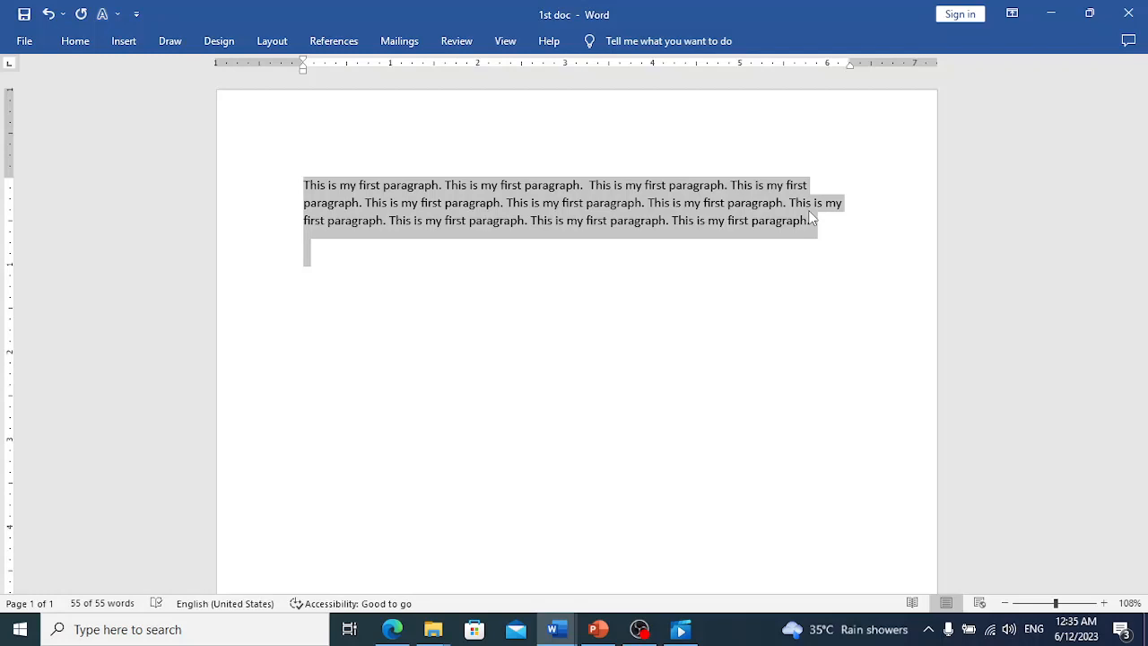
double_click(402, 188)
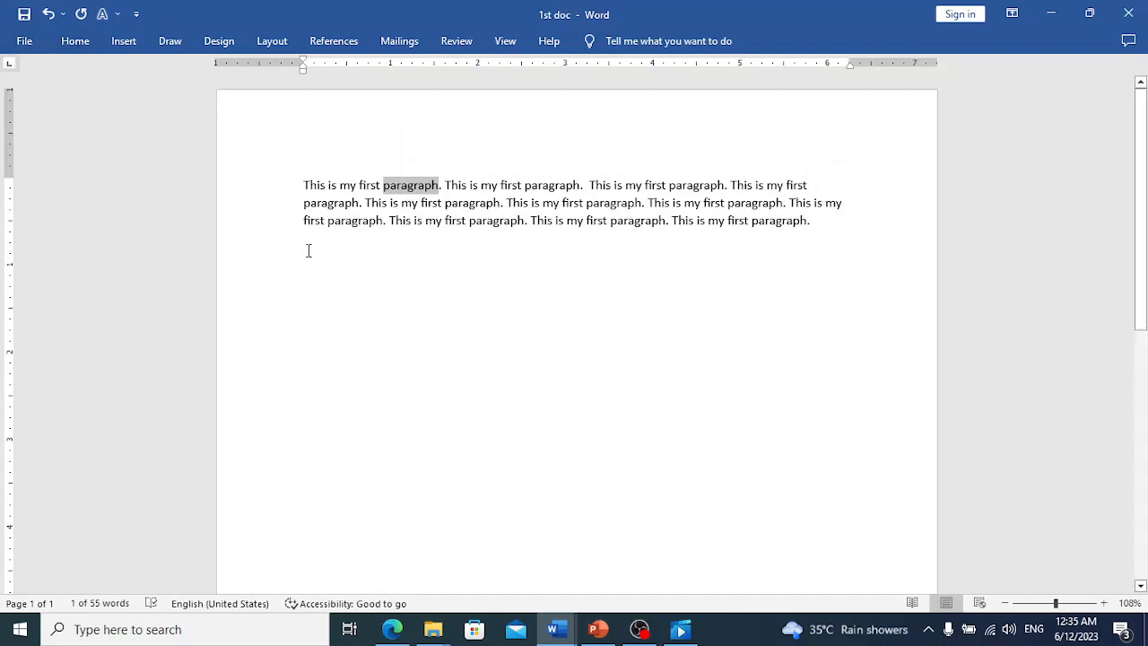
left_click(81, 42)
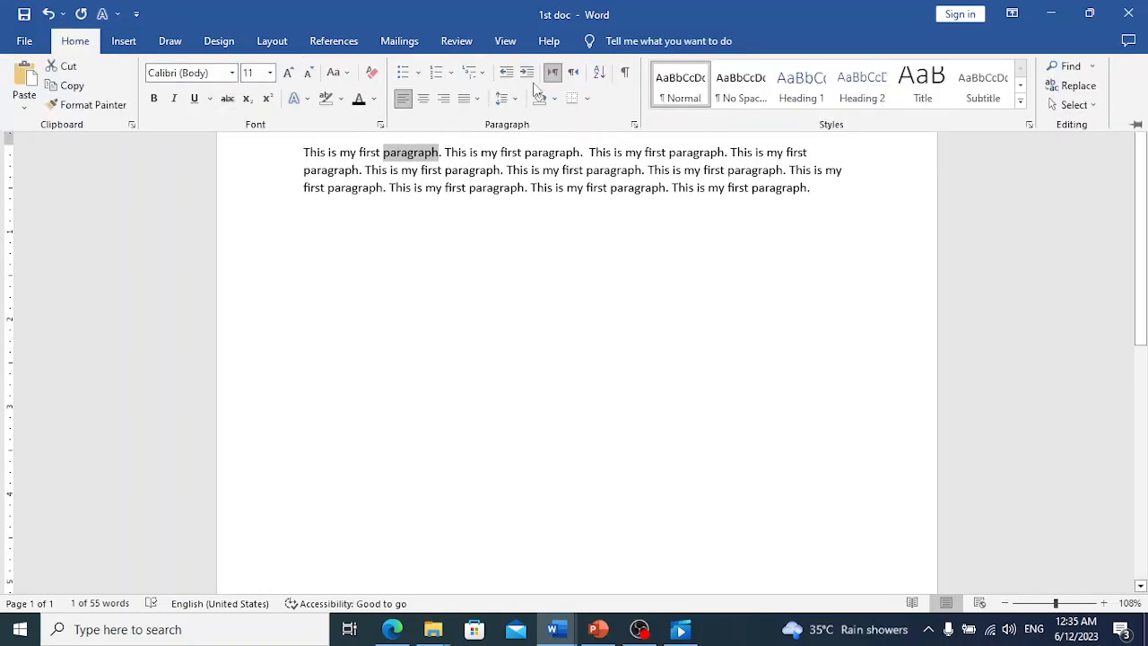
left_click(135, 43)
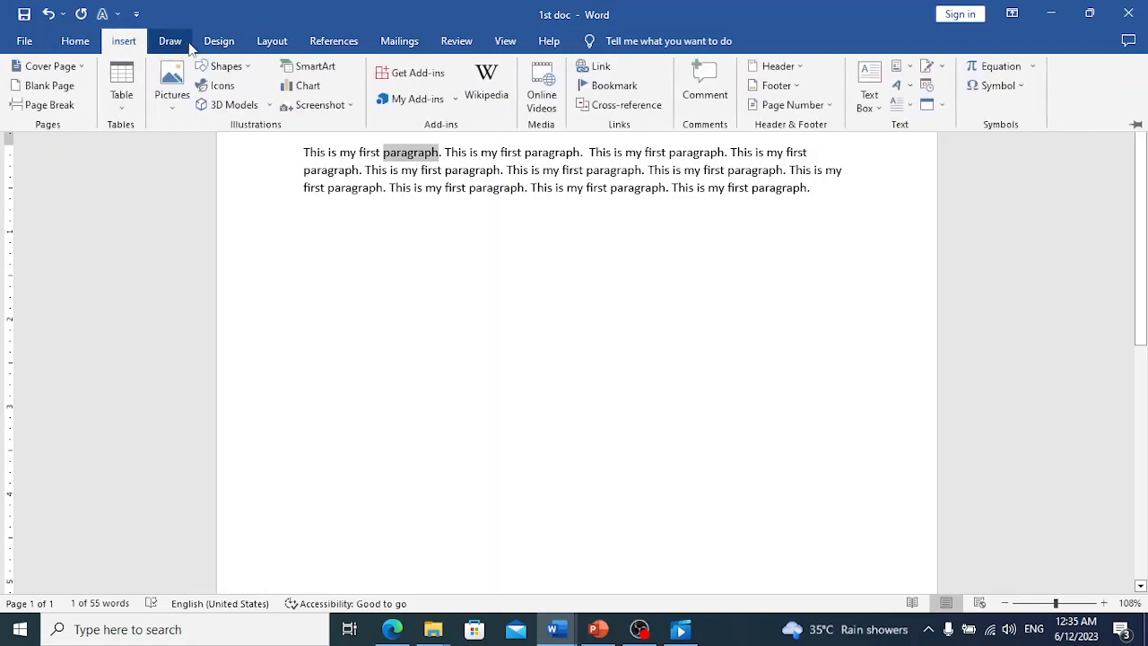
left_click(269, 43)
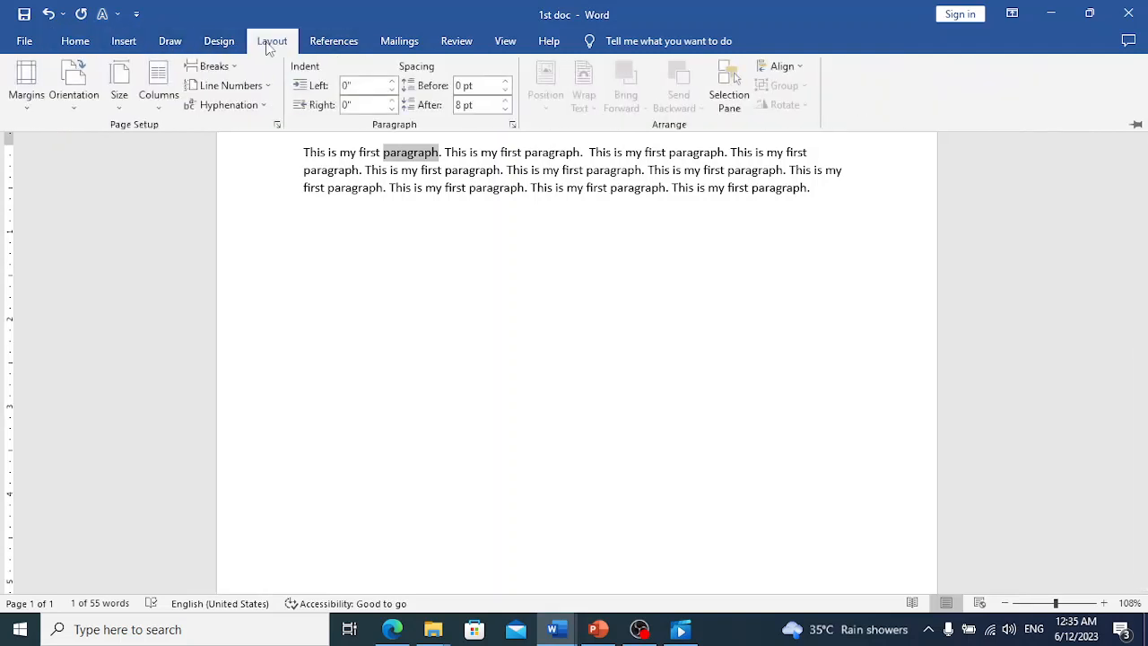
left_click(328, 45)
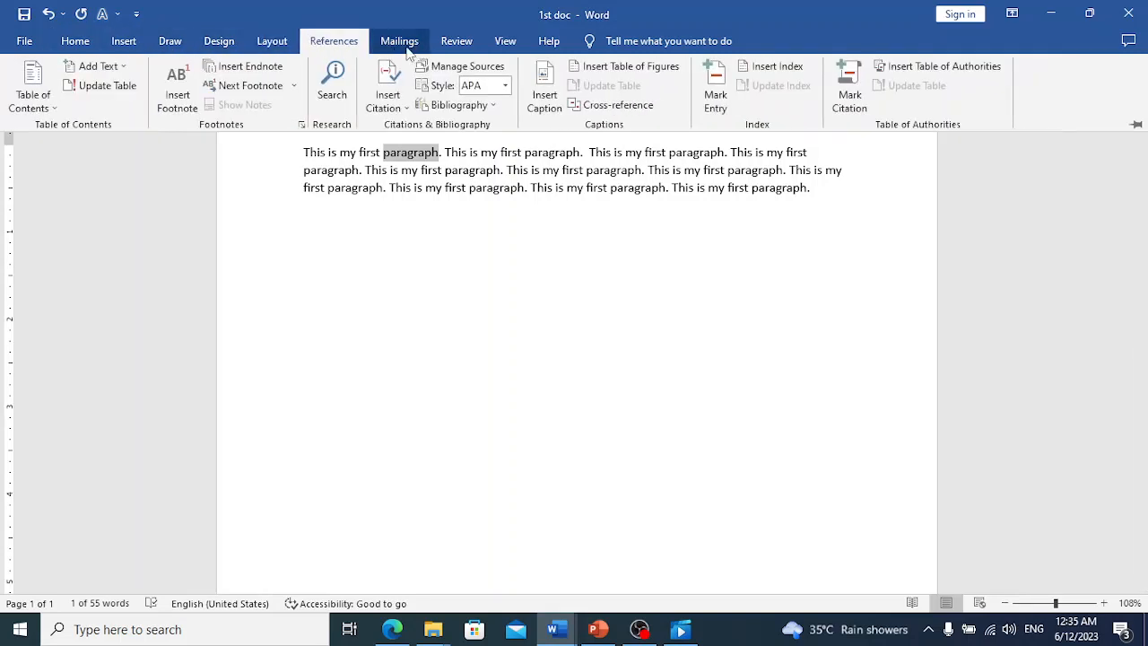
left_click(188, 44)
left_click(216, 43)
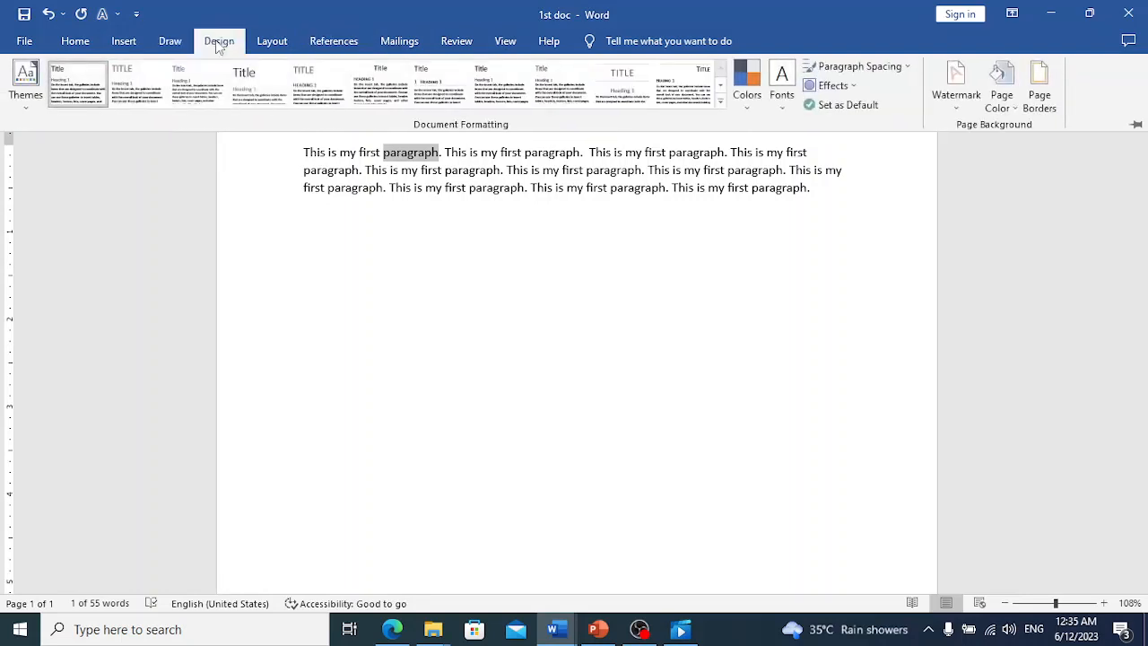
- Select the word "paragraph" in the first sentence and cycle its case through capitalized, all uppercase and all lowercase
left_click(414, 158)
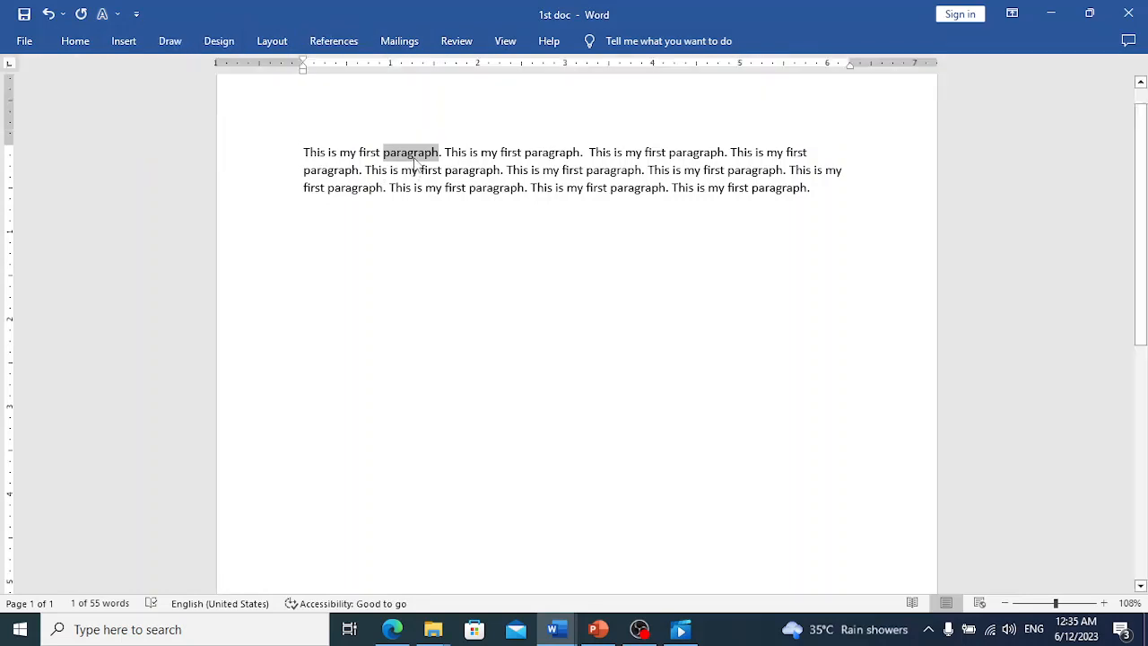
double_click(414, 158)
left_click(415, 158)
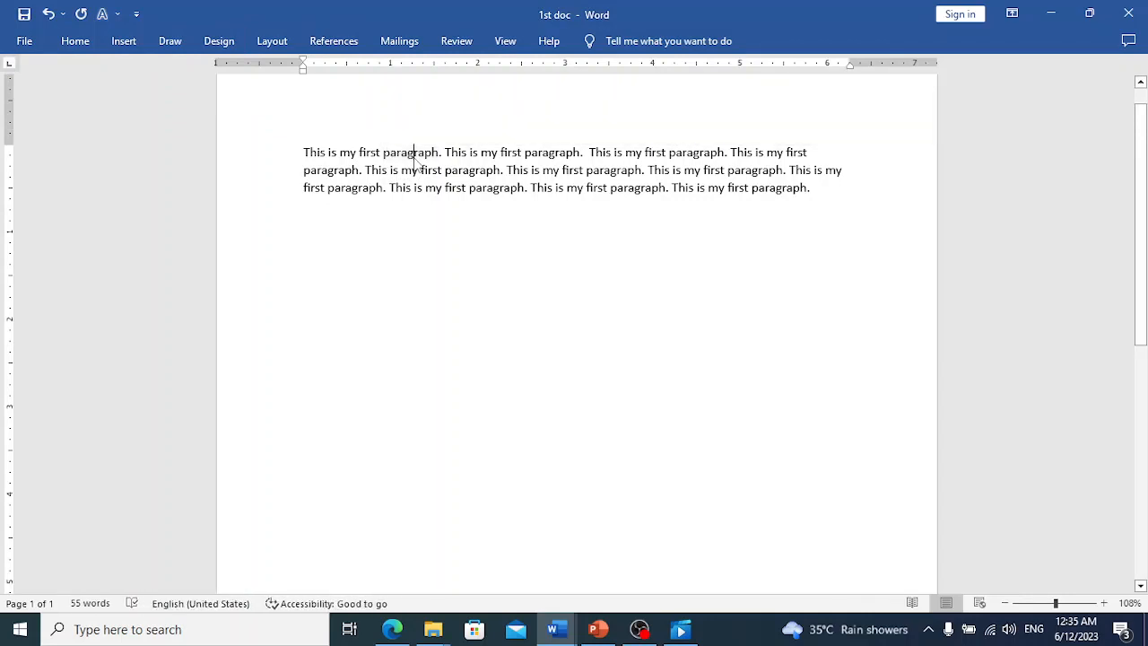
double_click(415, 161)
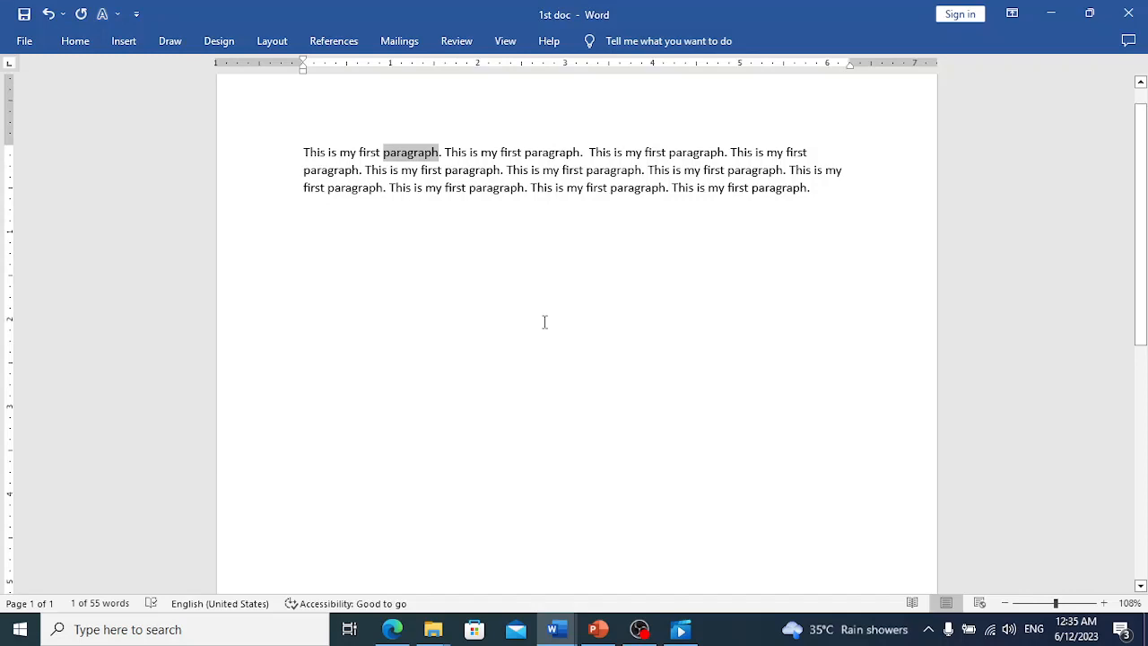
key("shift+F3")
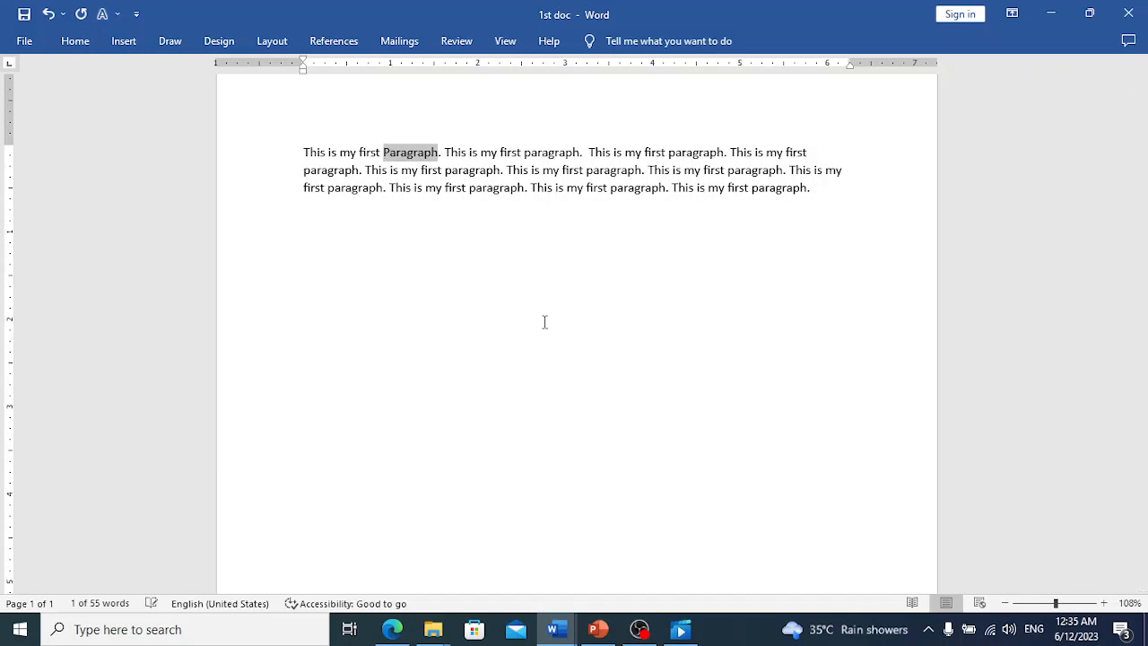
key("shift+F3")
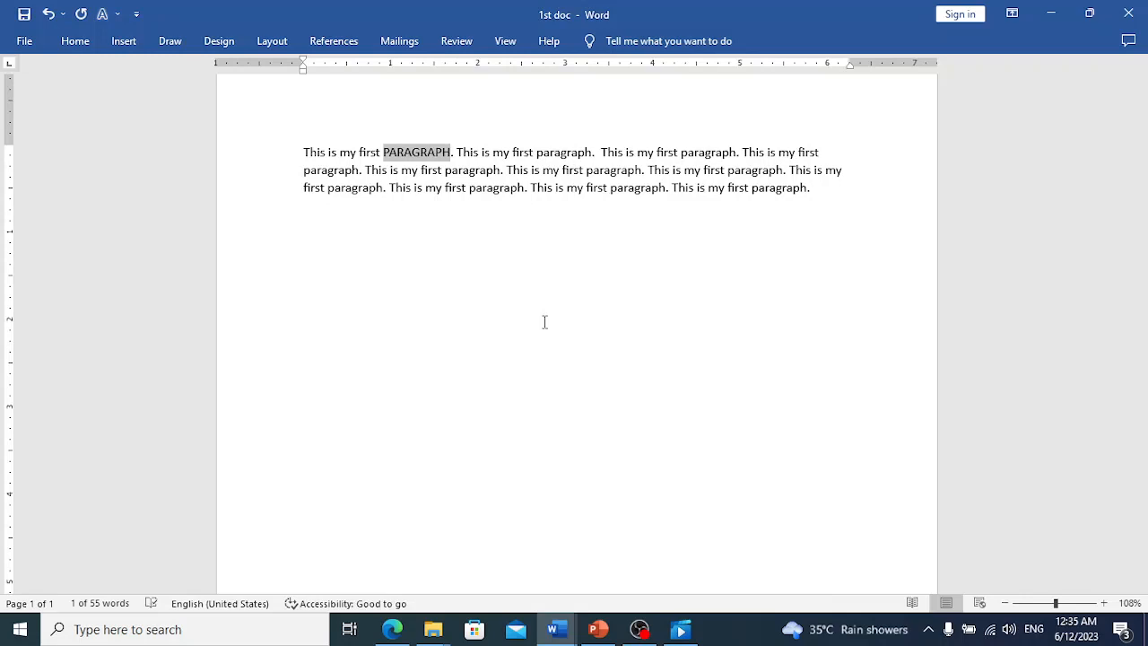
key("shift+F3")
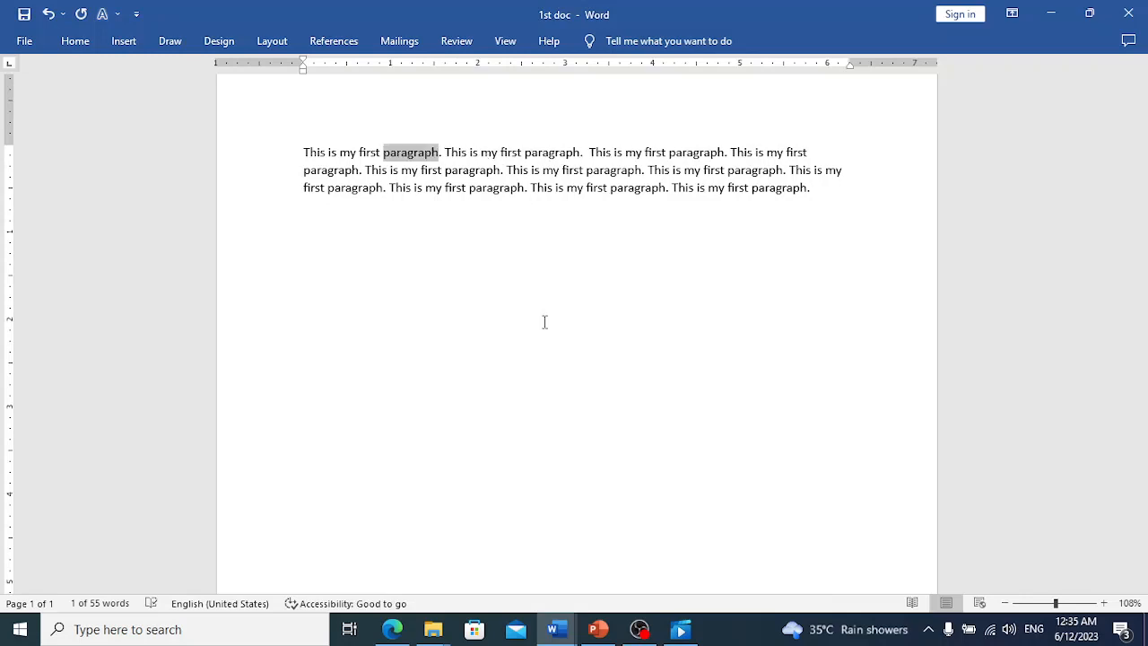
- Find the On-Screen Keyboard app through the Windows search and open it
key("super")
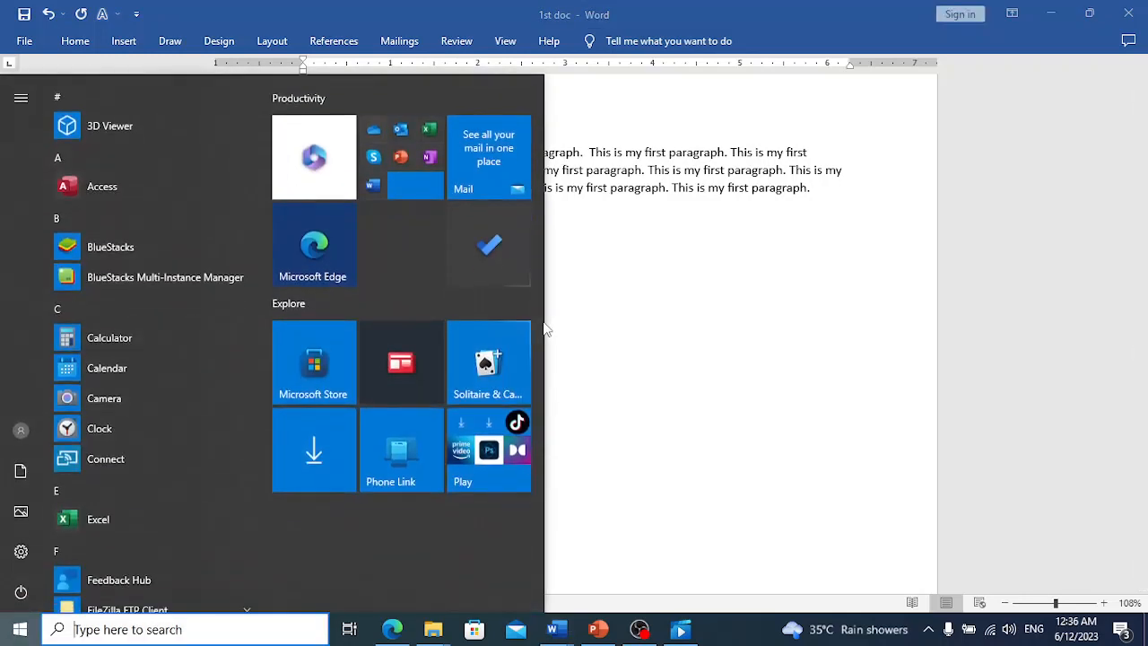
type("scr")
key("BackSpace")
key("BackSpace")
key("BackSpace")
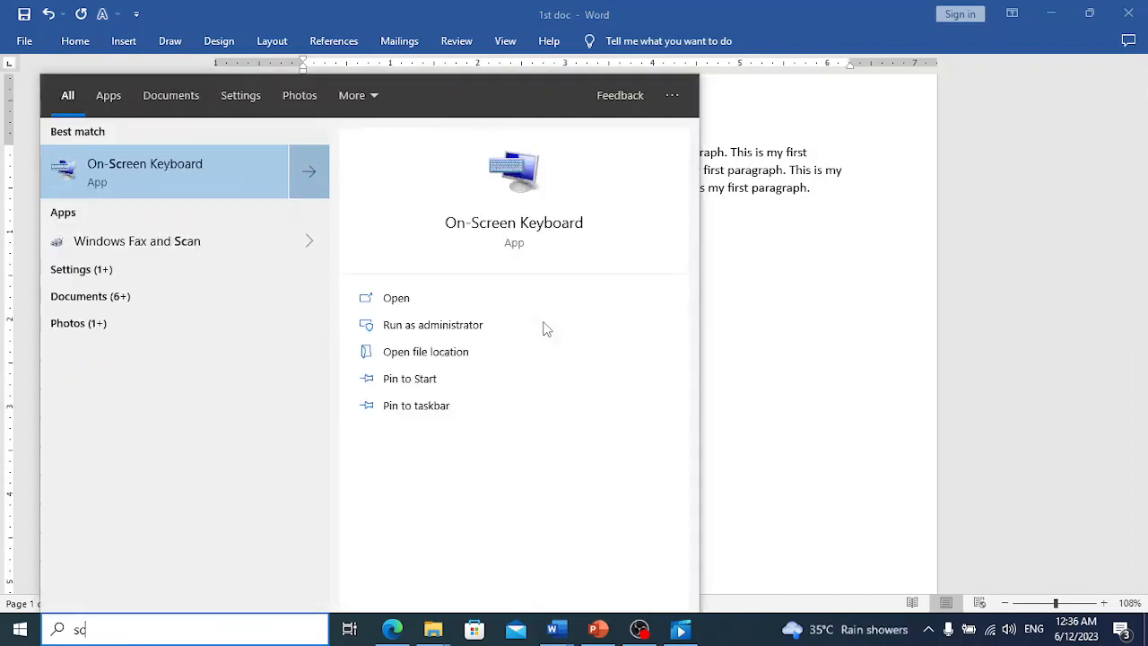
type("on")
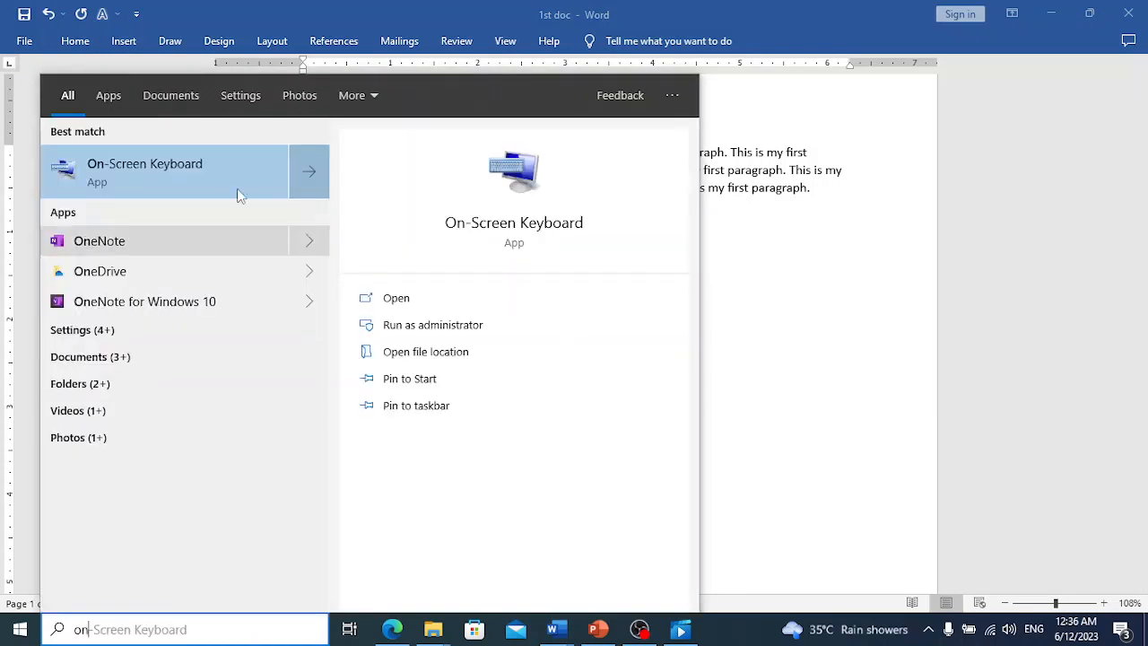
left_click(147, 173)
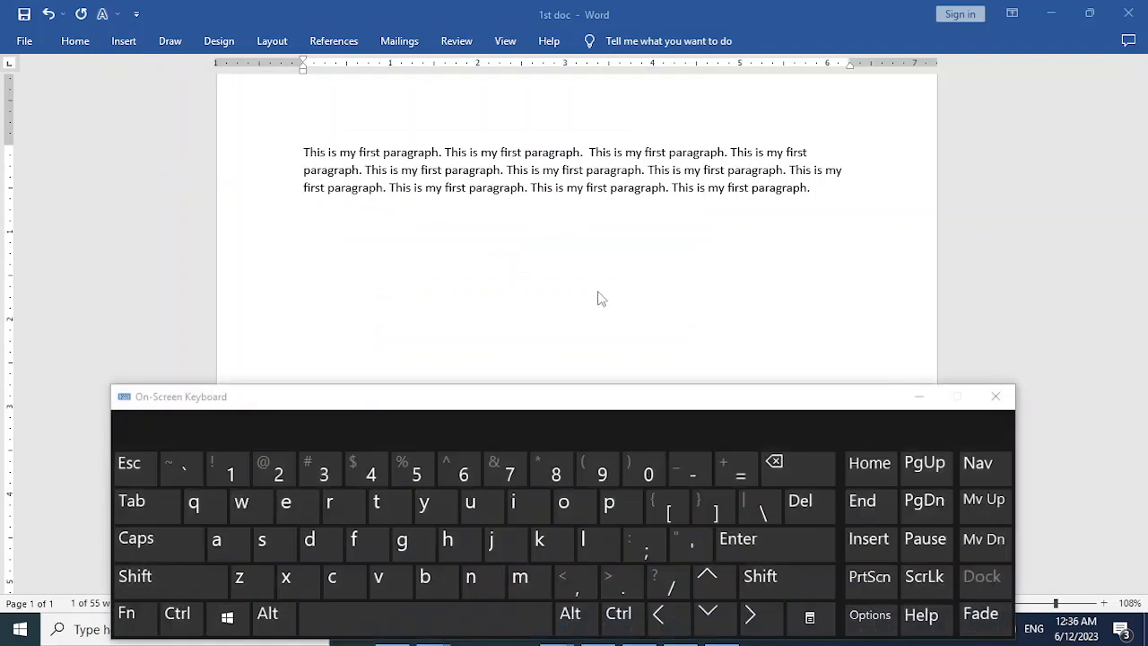
- Select the word "paragraph" in the first sentence and cycle its letter case round to lowercase again
double_click(406, 154)
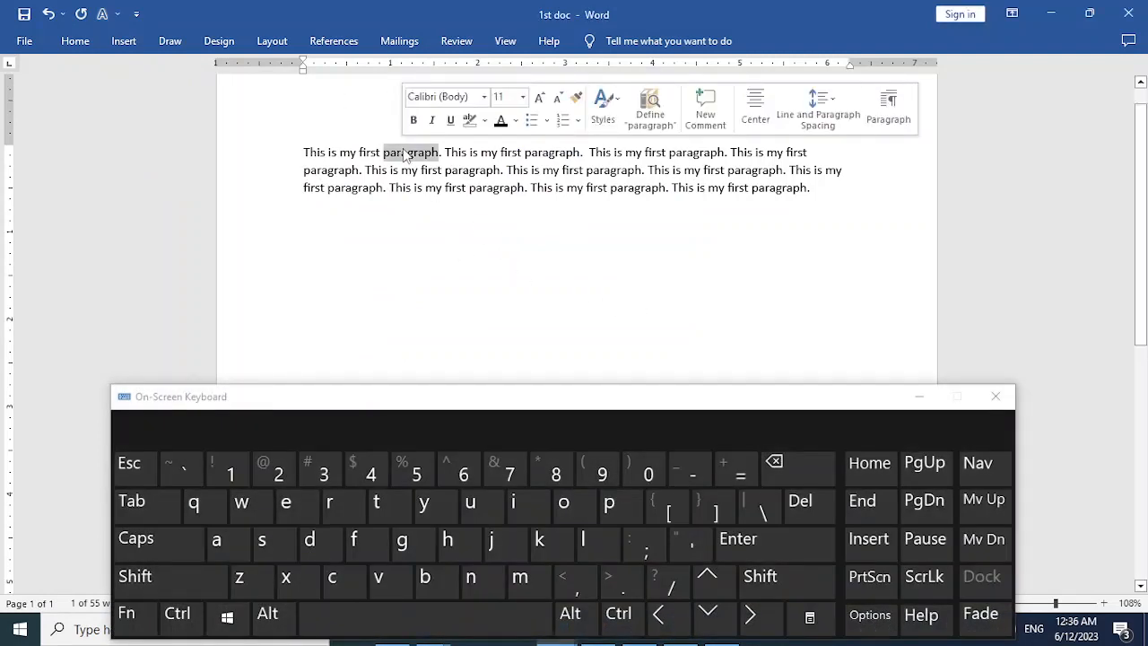
key("shift+F3")
key("shift+F3")
key("shift+F3")
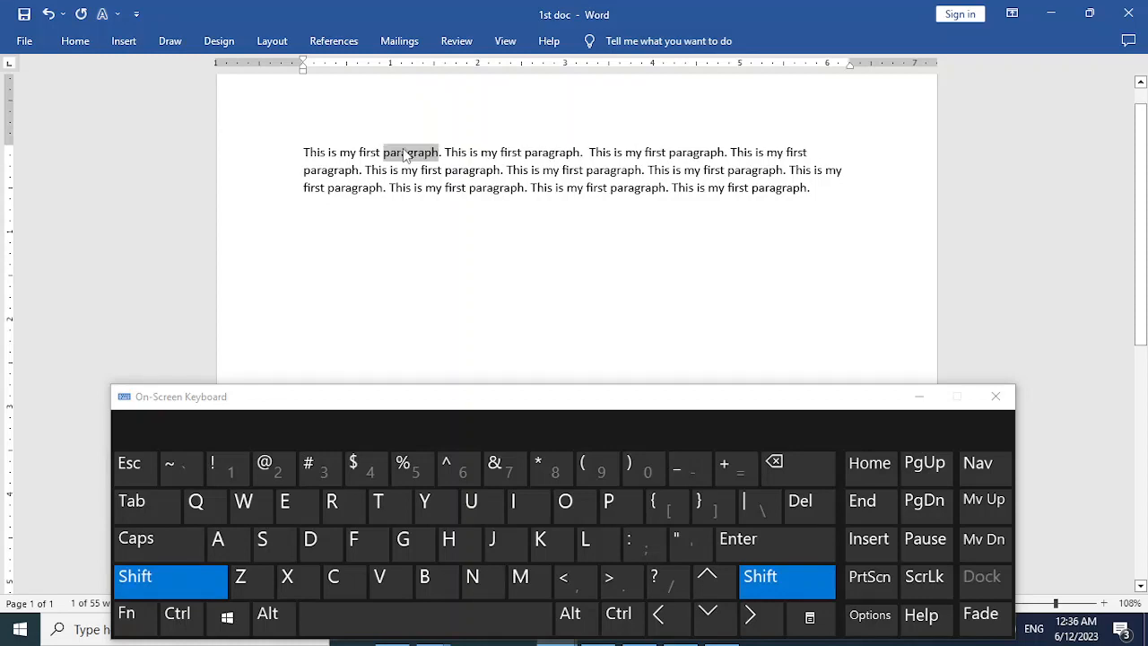
- Make the word "paragraph" in the first sentence bold, and apply and remove underline and italic on it
key("ctrl+b")
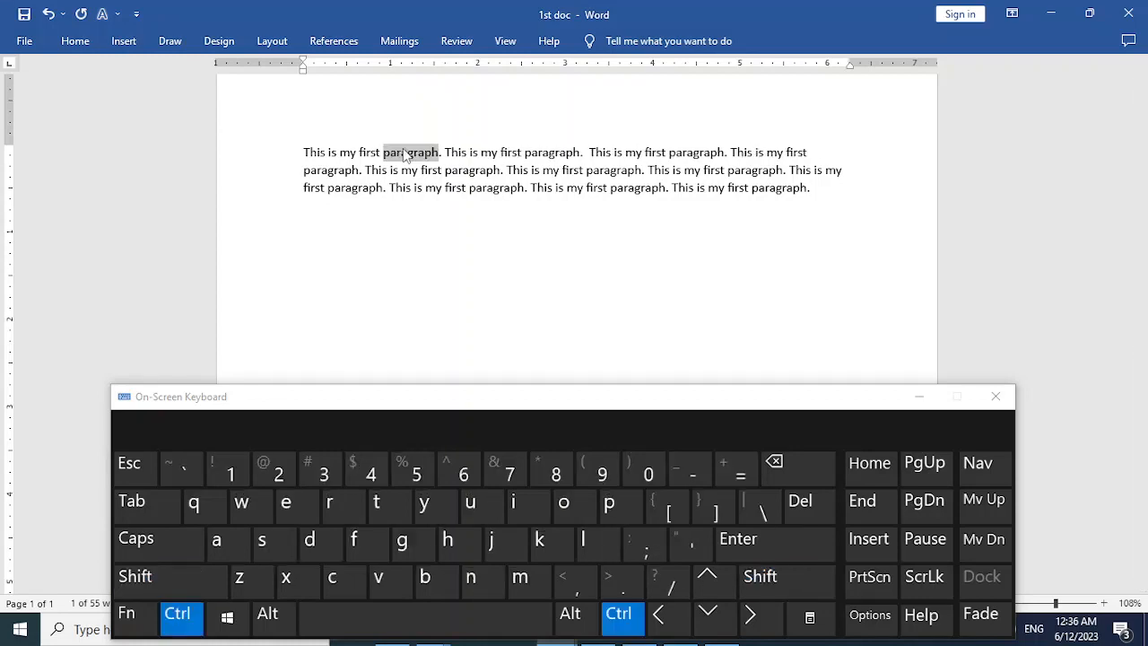
key("ctrl+u")
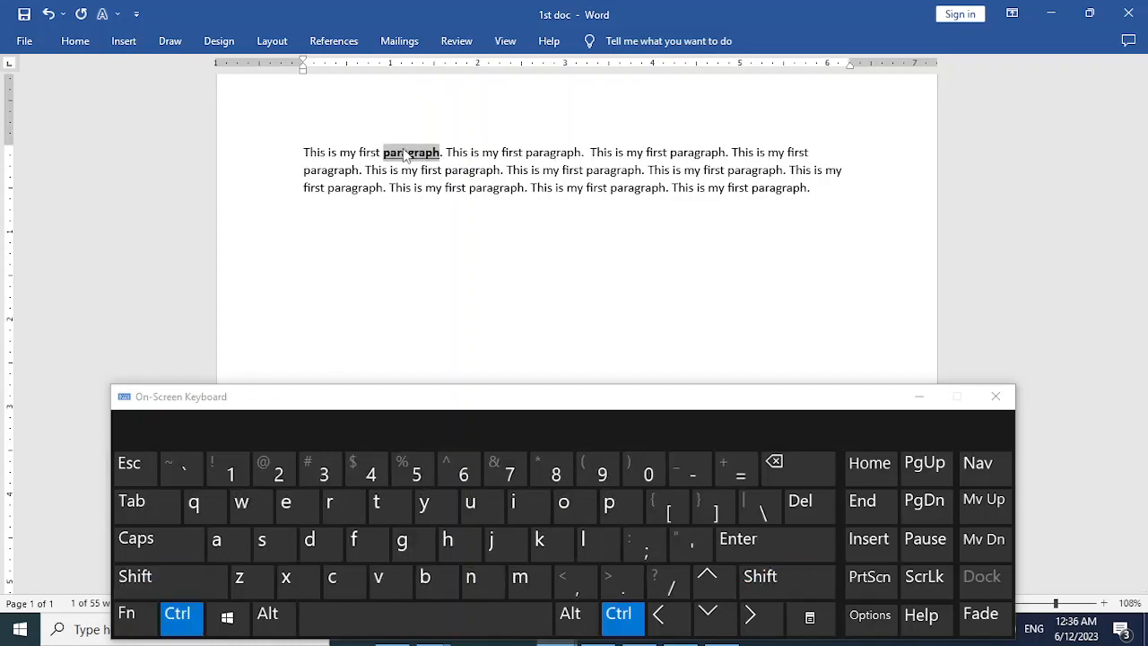
key("ctrl+u")
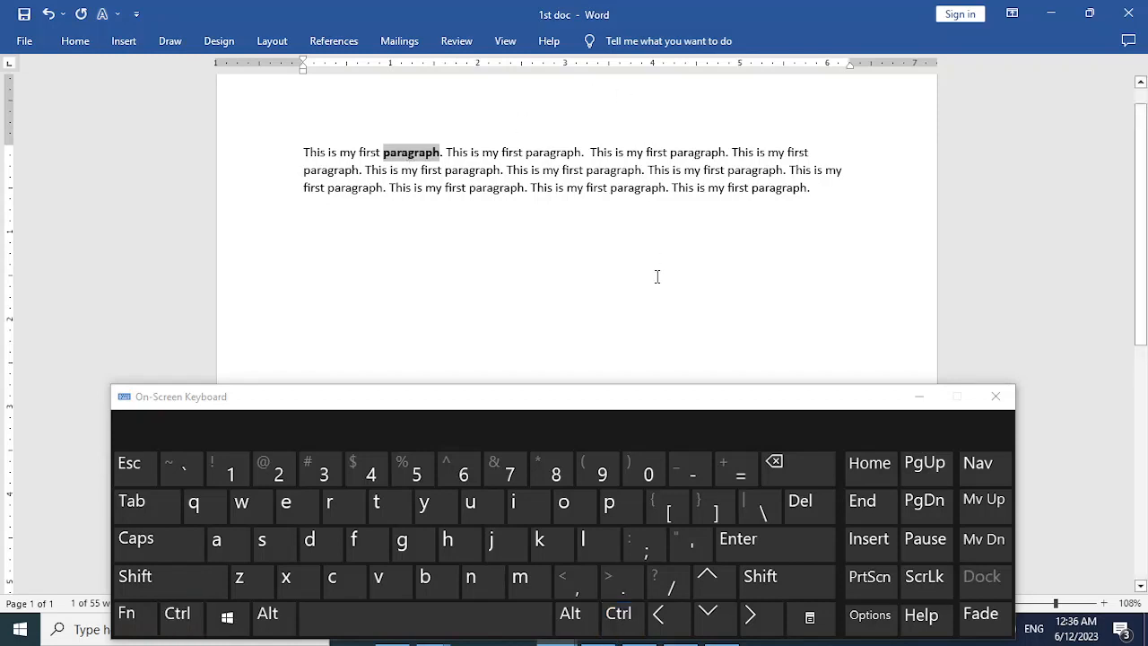
key("ctrl+i")
key("ctrl+i")
- Cycle all the text through justified, centered, left and right alignment, finish with justified, and close the On-Screen Keyboard
key("ctrl+a")
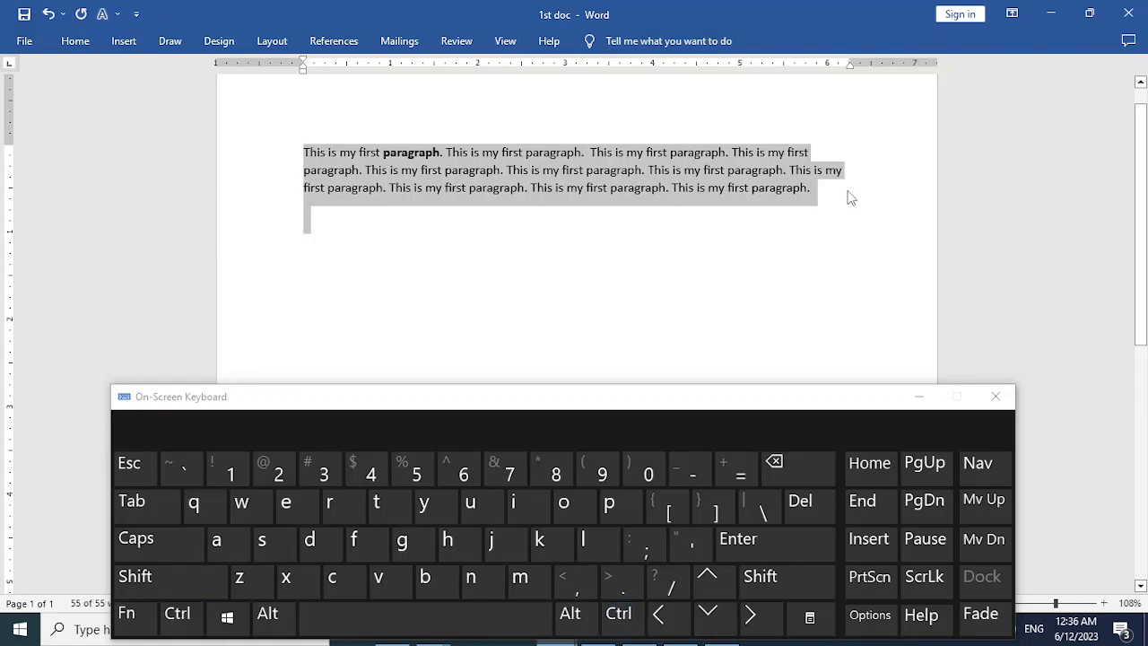
key("ctrl+j")
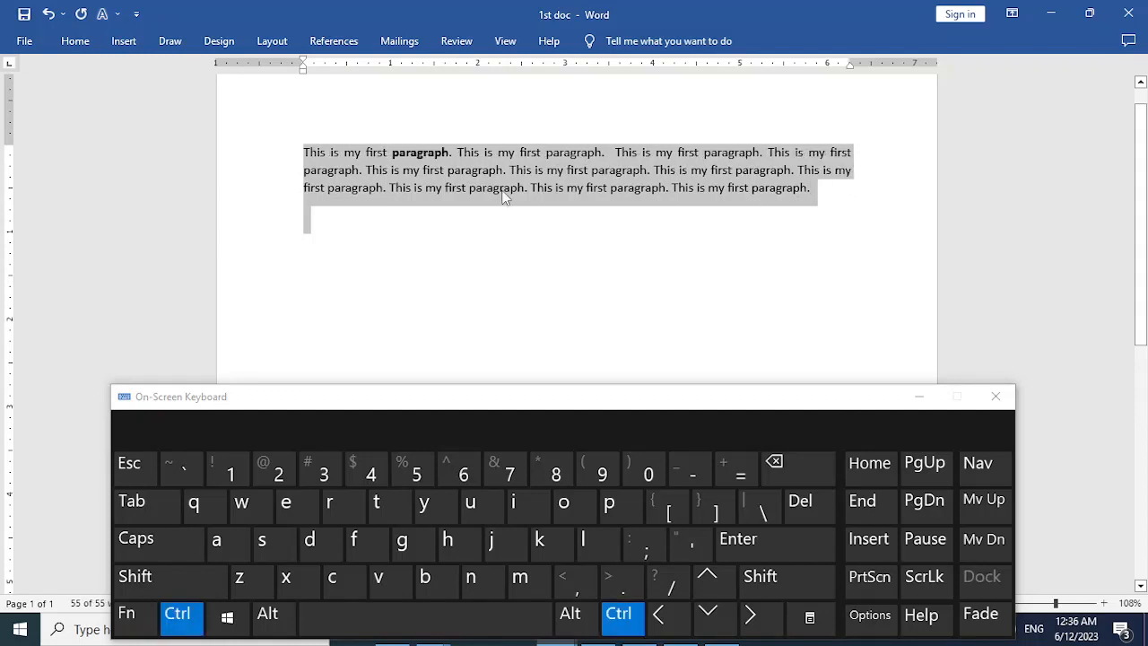
key("ctrl+e")
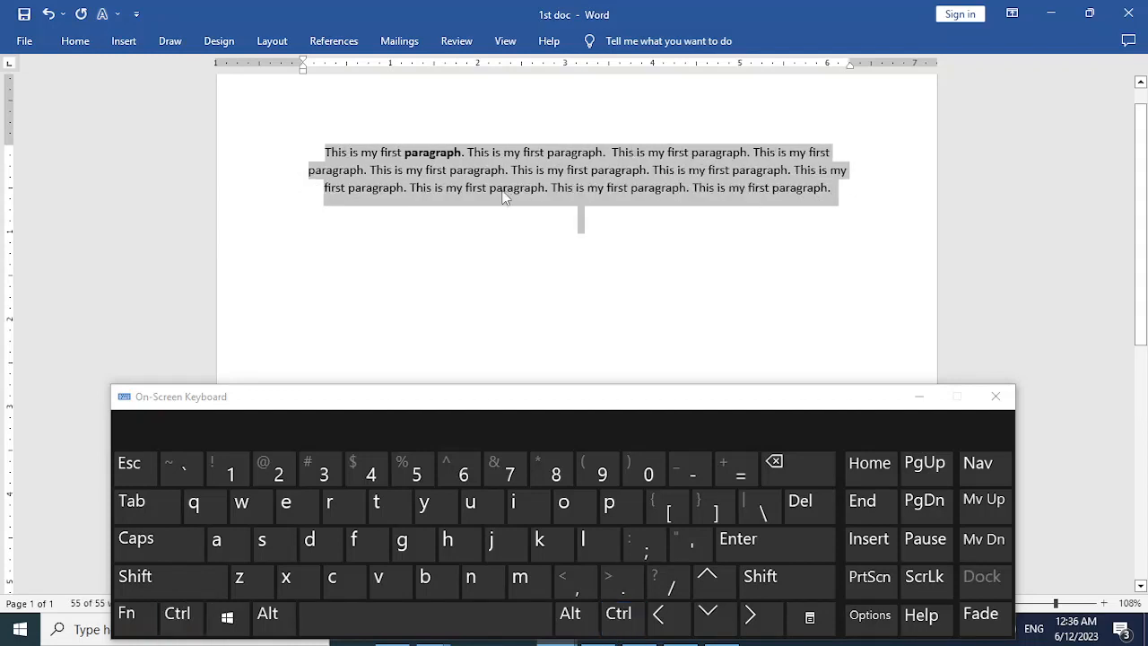
key("ctrl+l")
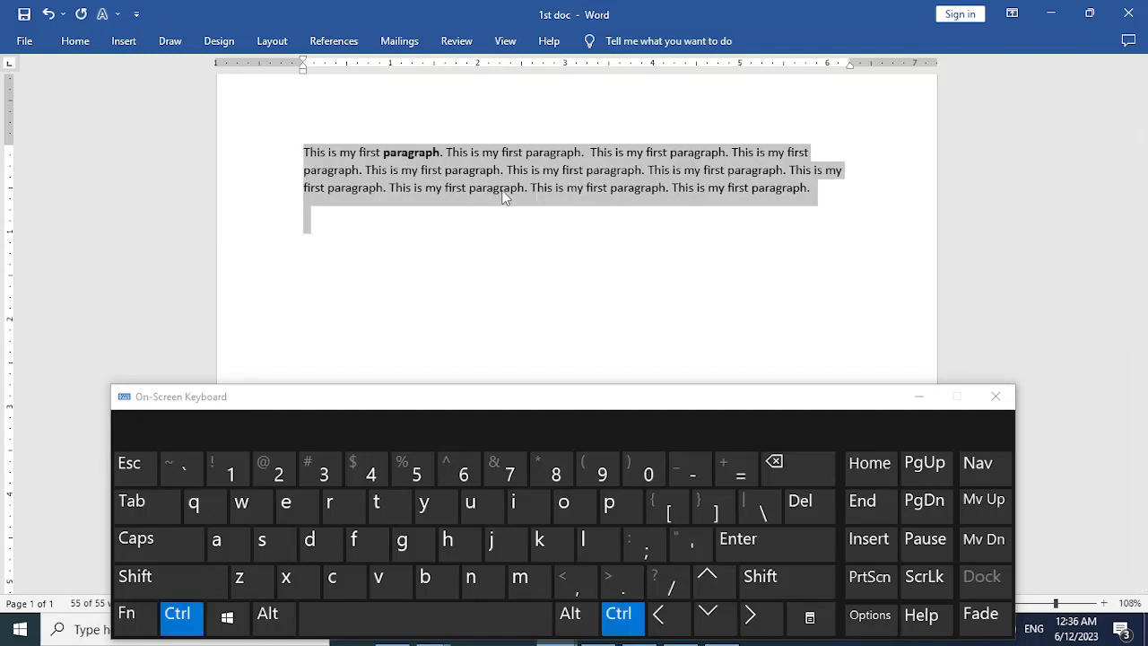
key("ctrl+r")
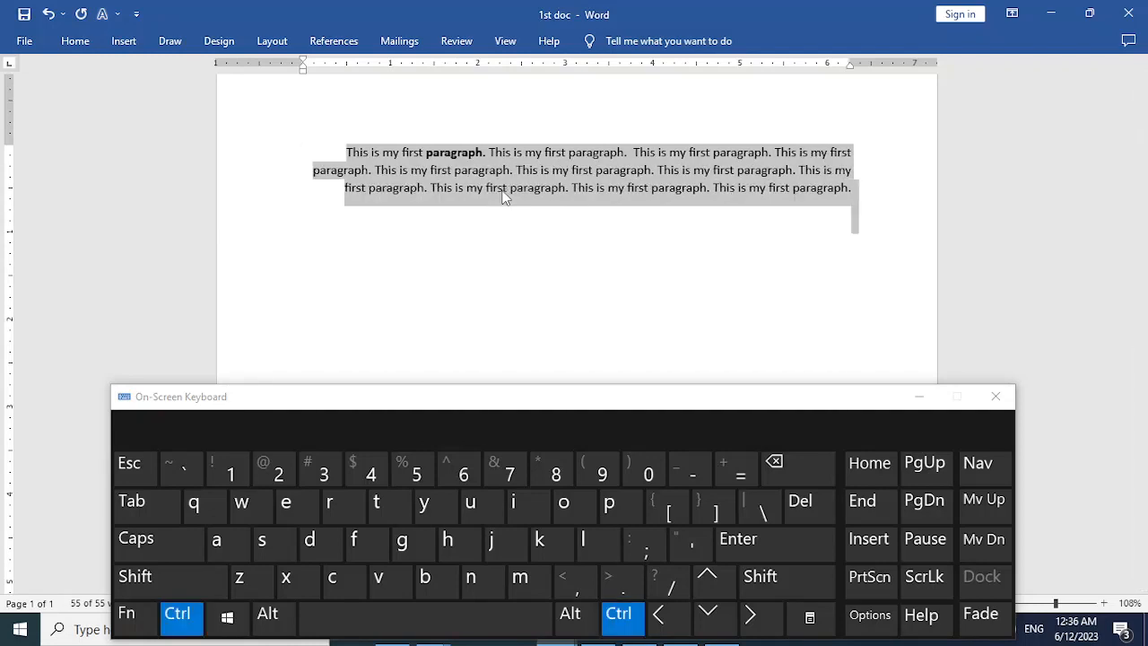
key("ctrl+j")
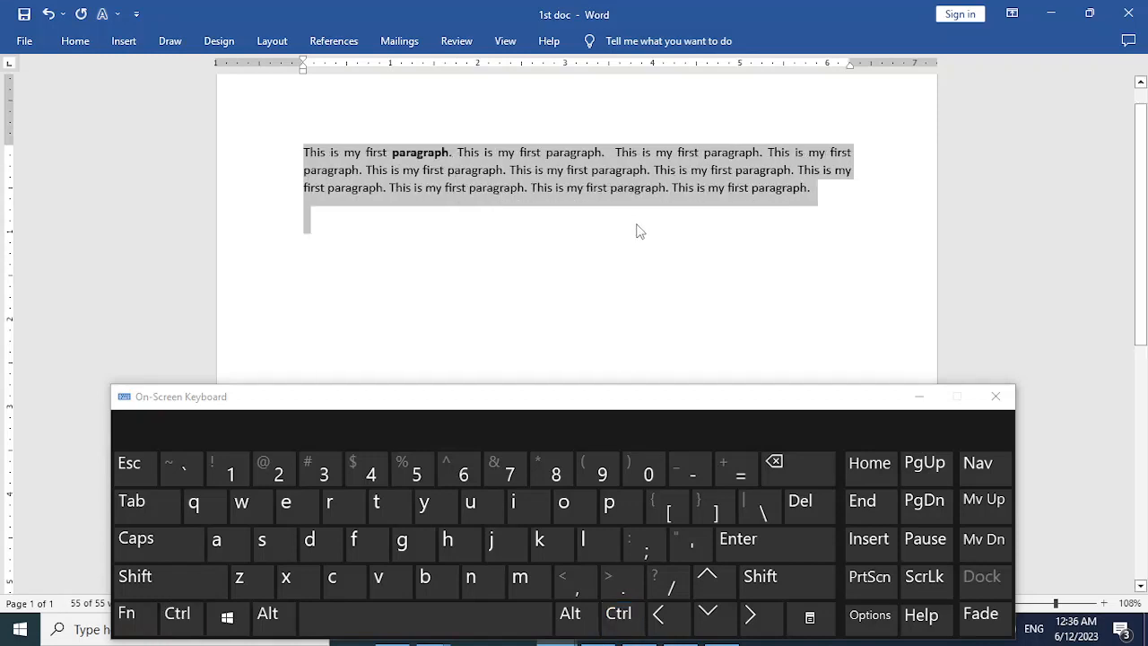
left_click(996, 397)
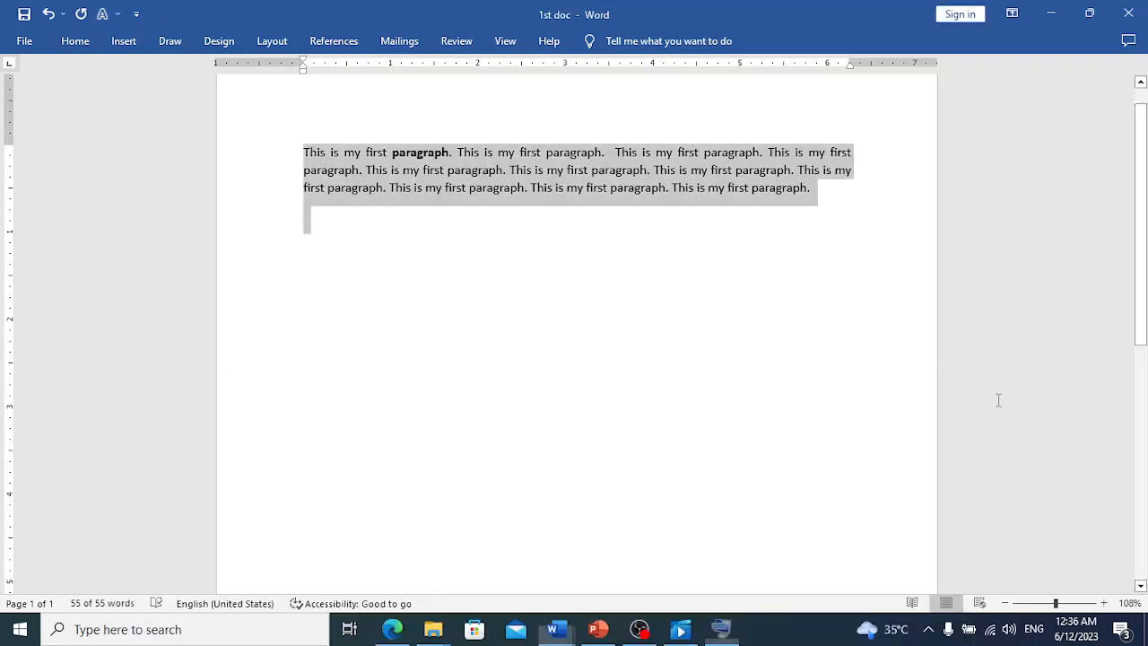
left_click(63, 44)
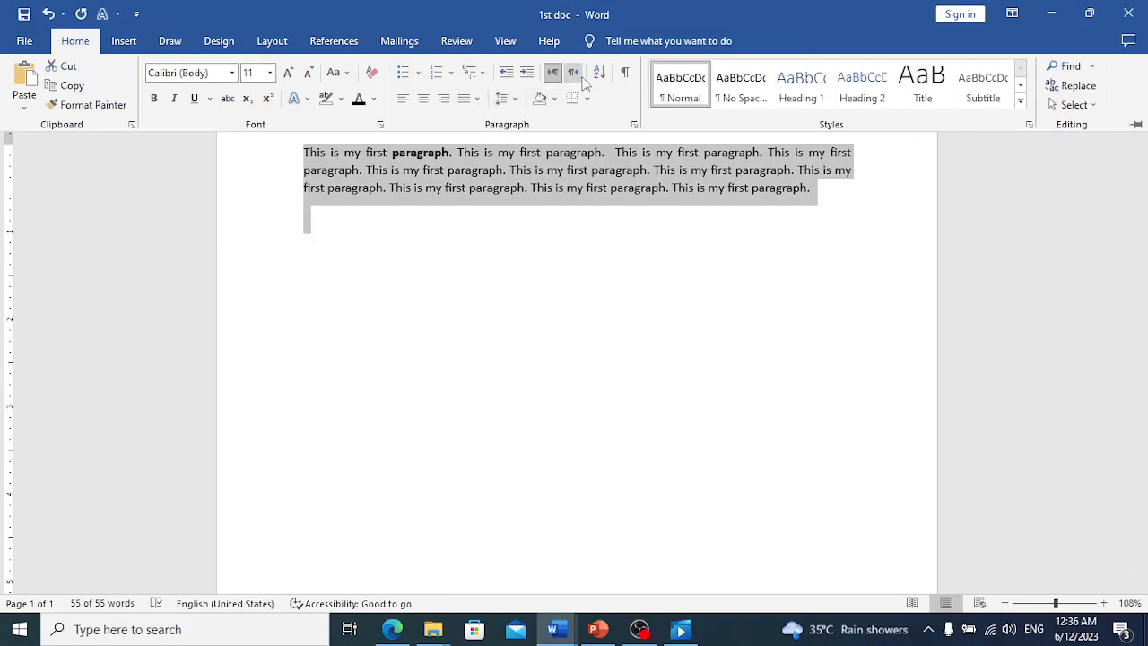
left_click(538, 188)
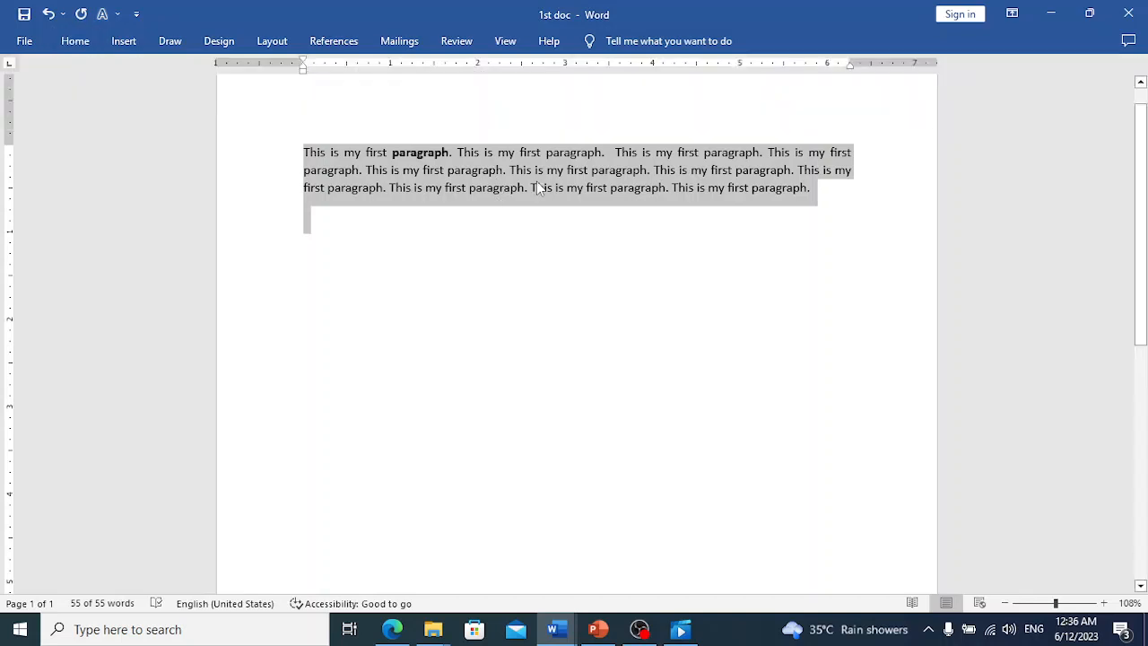
left_click(539, 188)
right_click(539, 189)
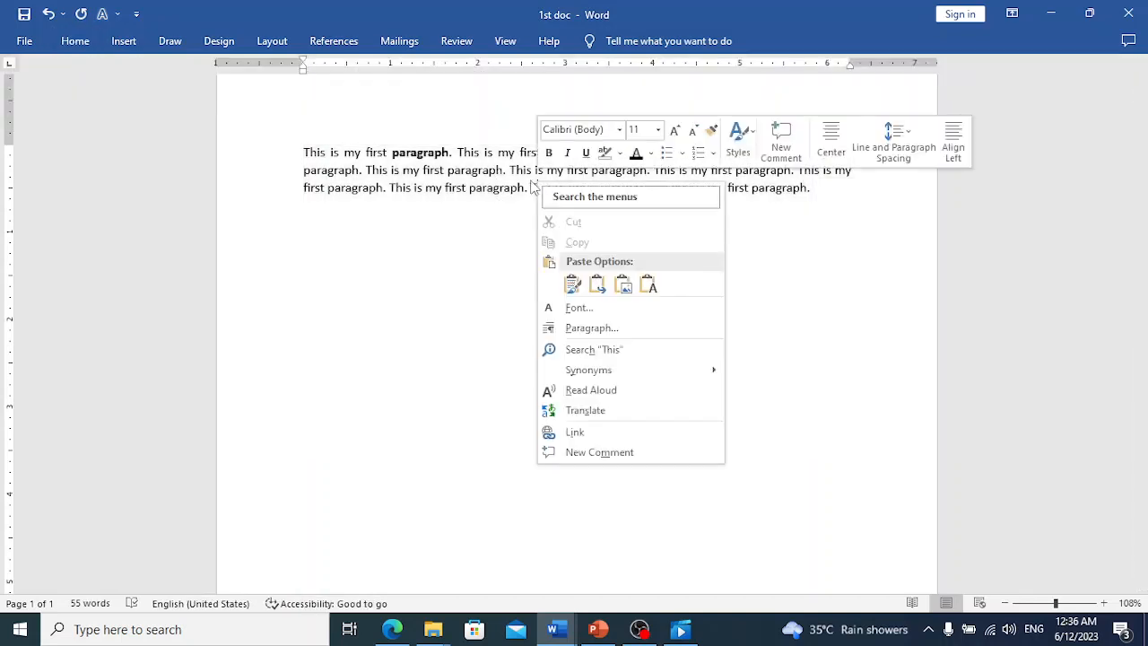
left_click(532, 185)
- Set the paragraph spacing of all the text to 6 pt after, with 1.5 lines line spacing
key("ctrl+a")
right_click(516, 185)
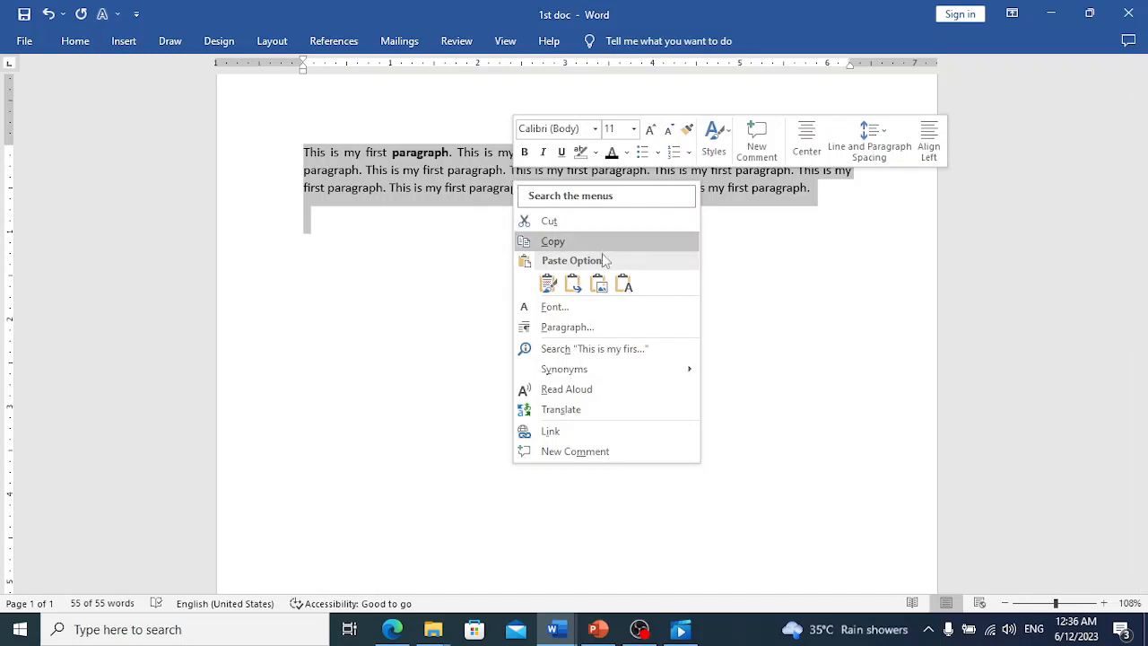
left_click(572, 335)
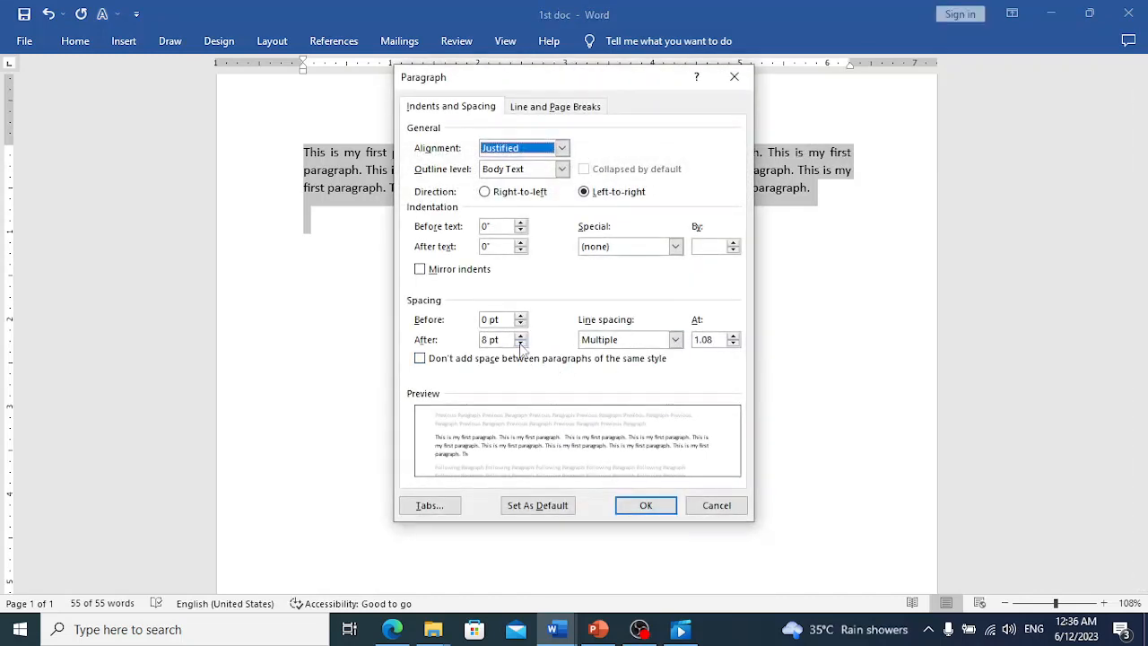
left_click(520, 343)
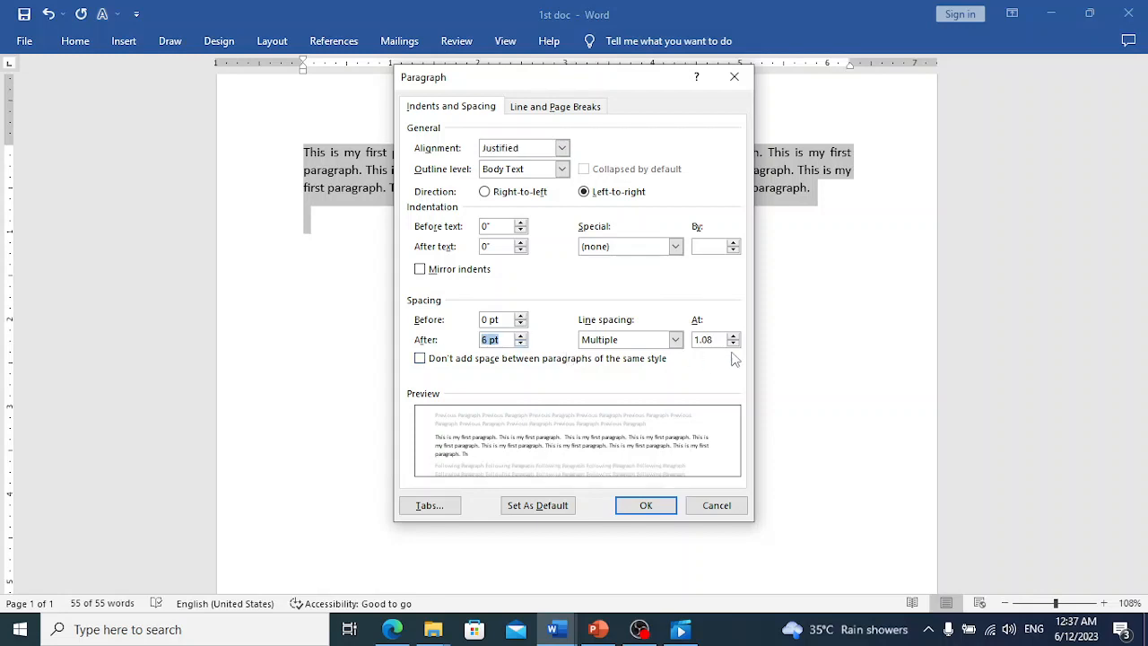
left_click(676, 339)
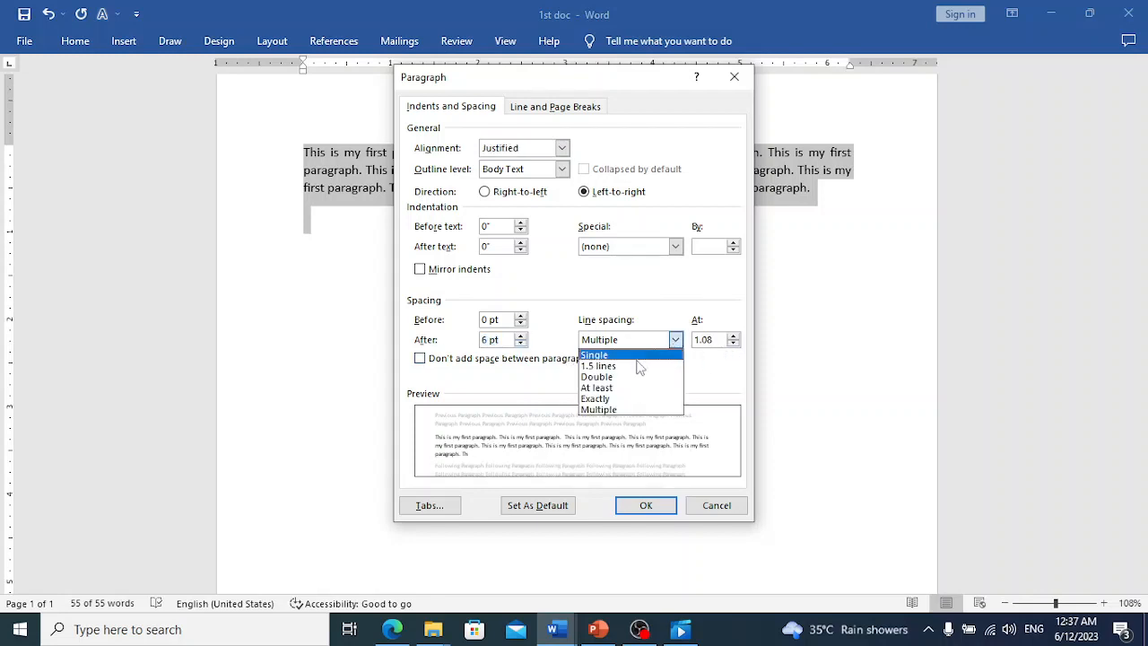
left_click(628, 370)
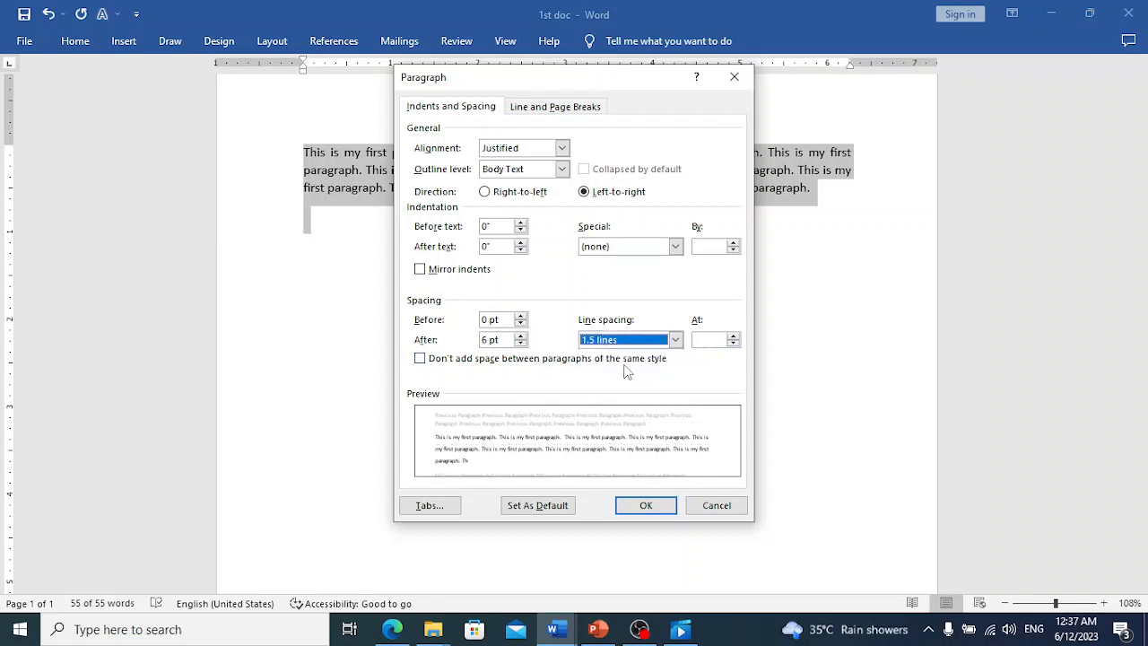
left_click(646, 505)
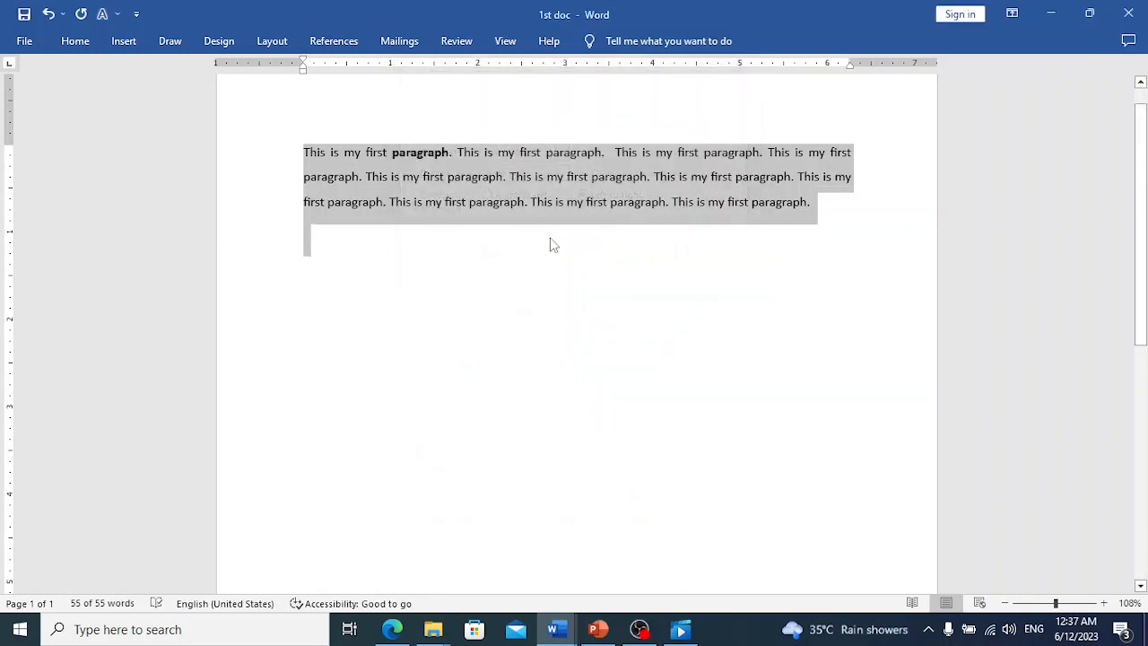
- Switch the line spacing of the selected text to double, single and back to 1.5 lines
key("ctrl+2")
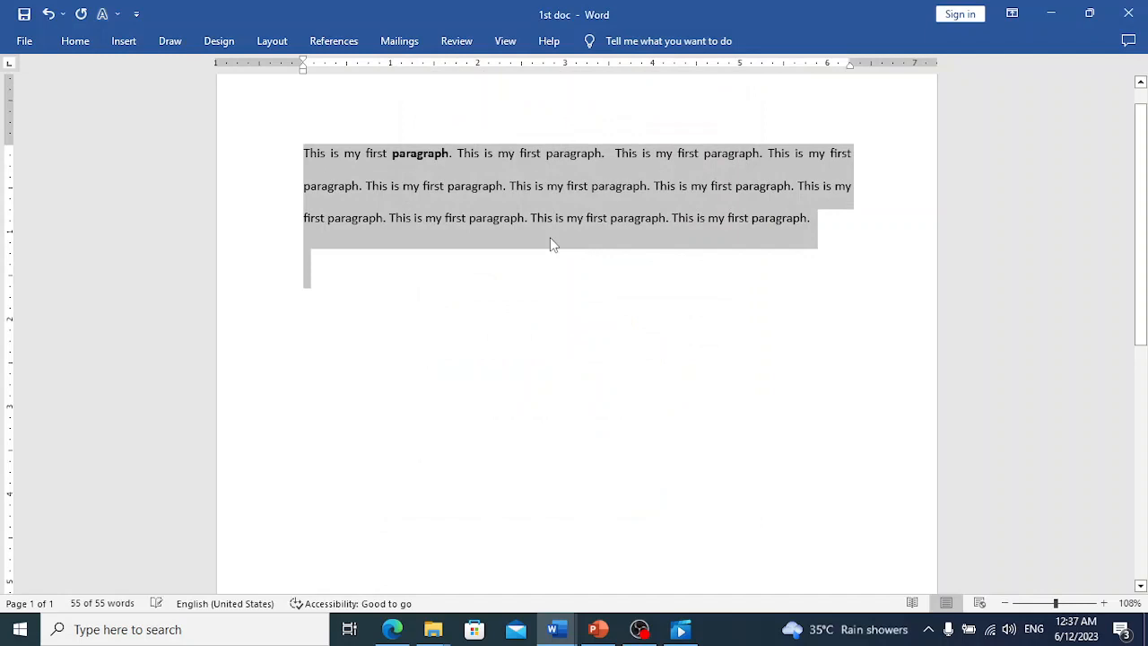
key("ctrl+1")
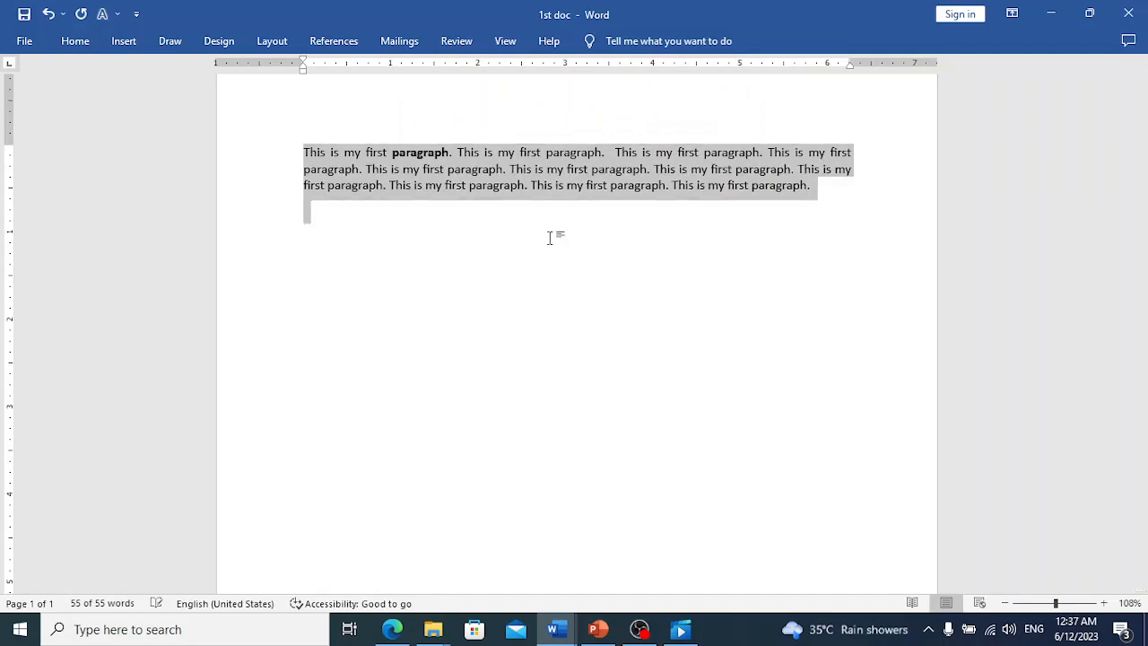
key("ctrl+5")
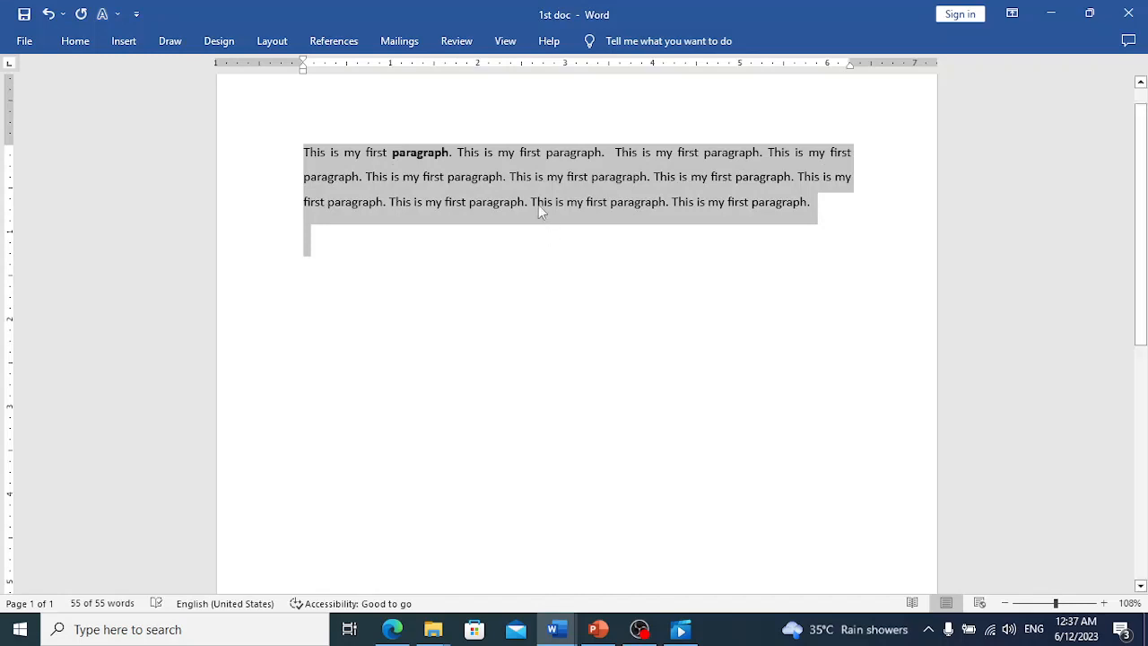
- Examine the line spacing options in the Paragraph settings of the selected text and cancel without changes
right_click(532, 203)
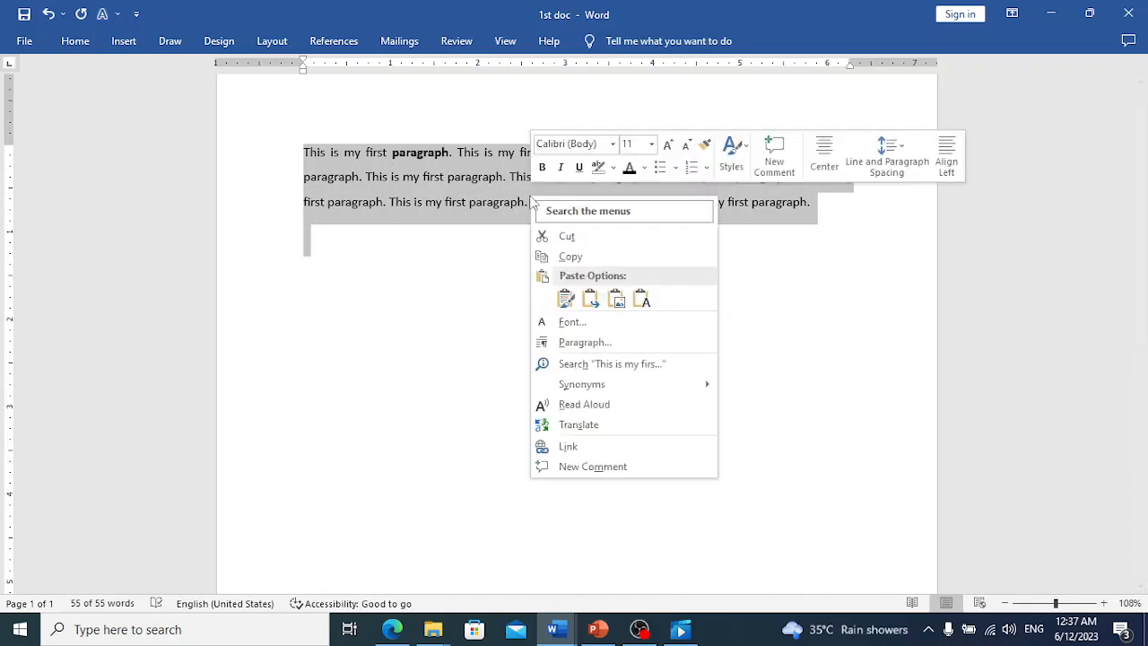
left_click(599, 343)
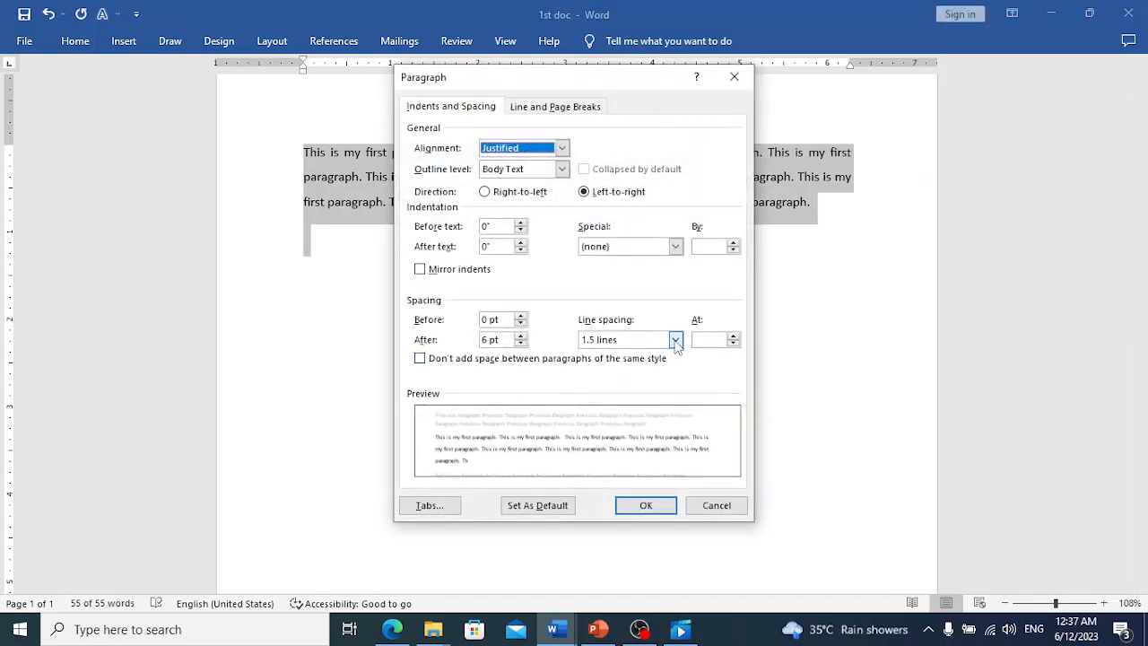
left_click(676, 341)
left_click(717, 505)
left_click(717, 505)
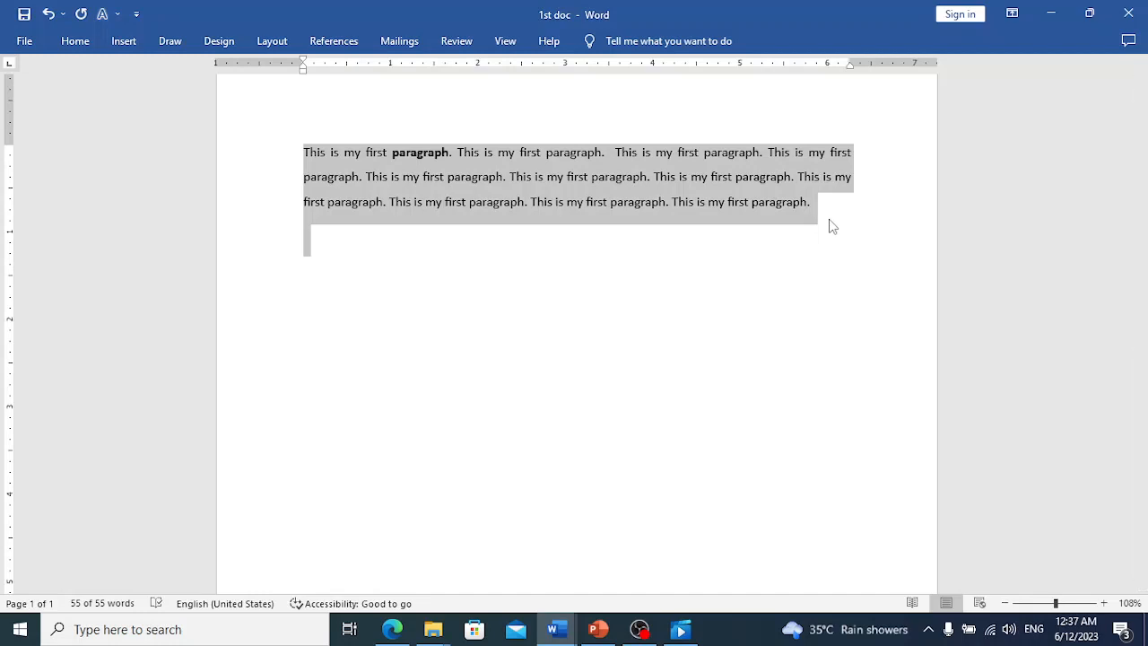
- Apply and remove italic, bold and underline in turn across all the selected text, leaving it in regular style
key("ctrl+i")
key("ctrl+i")
key("ctrl+b")
key("ctrl+b")
key("ctrl+u")
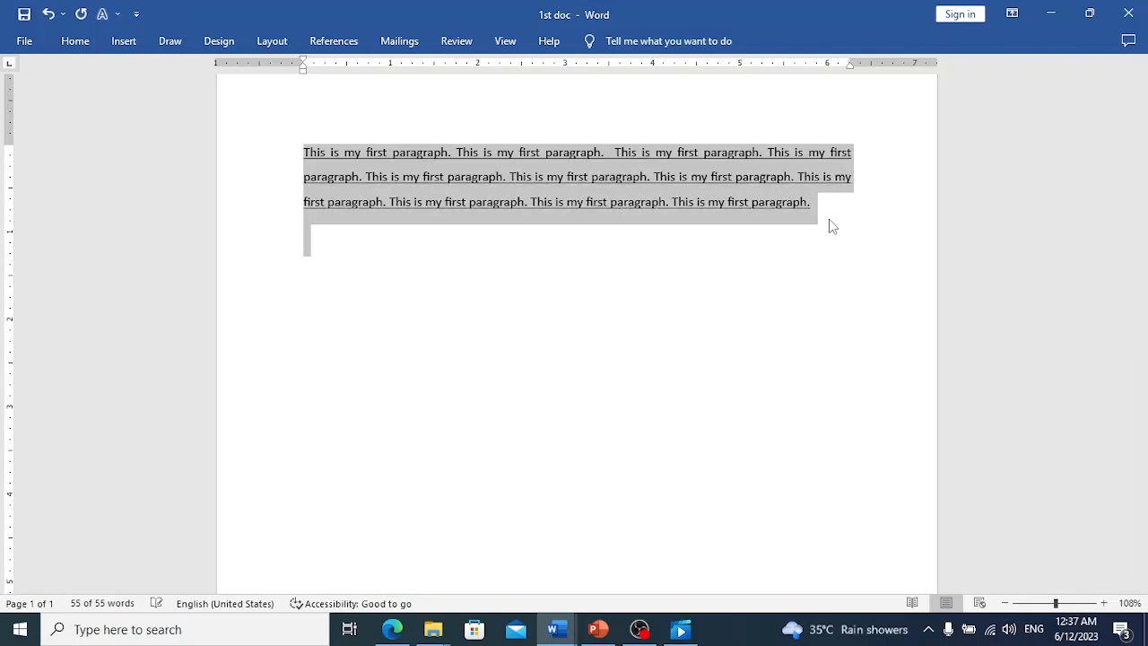
key("ctrl+u")
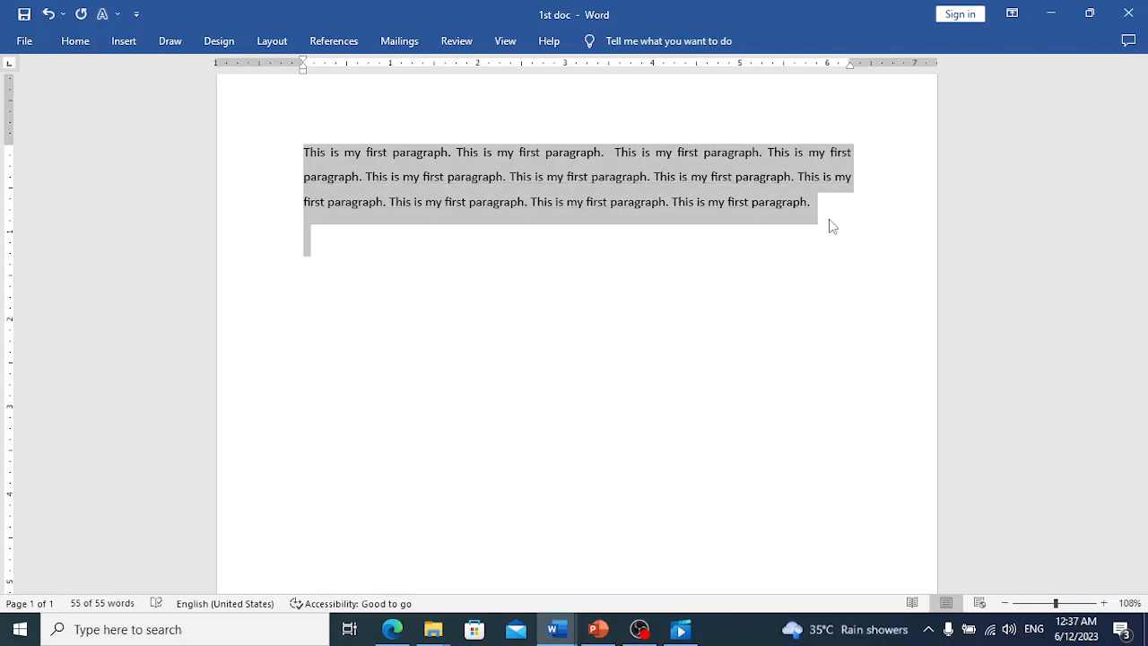
- Align the selected text right, center it, and return it to justified alignment
key("ctrl+r")
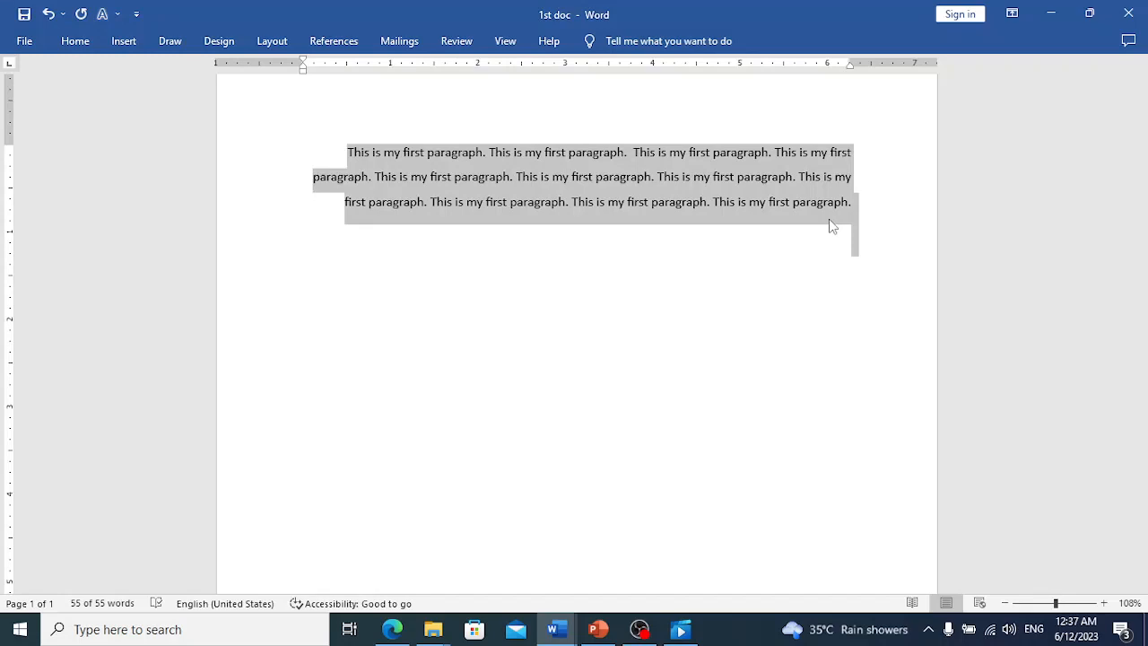
key("ctrl+e")
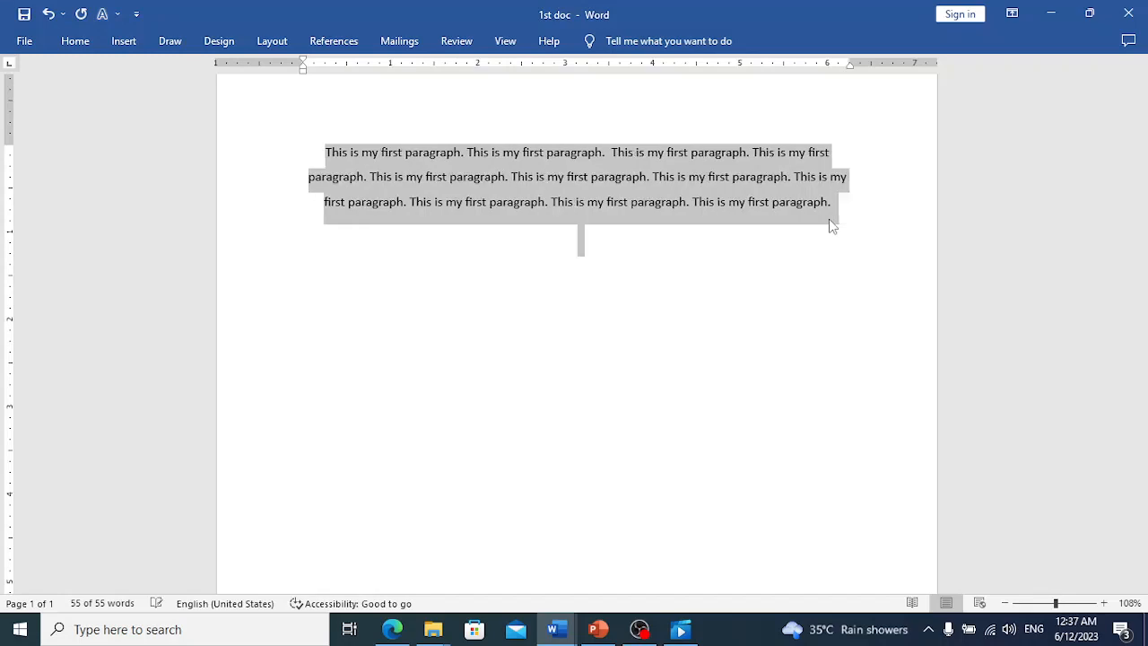
key("ctrl+j")
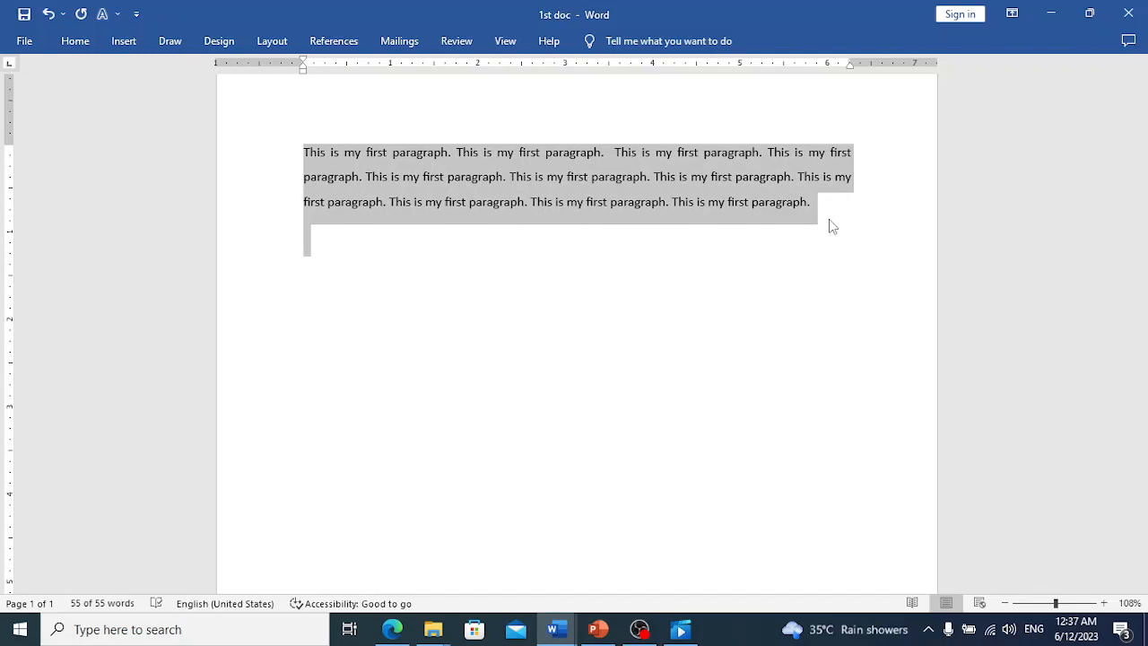